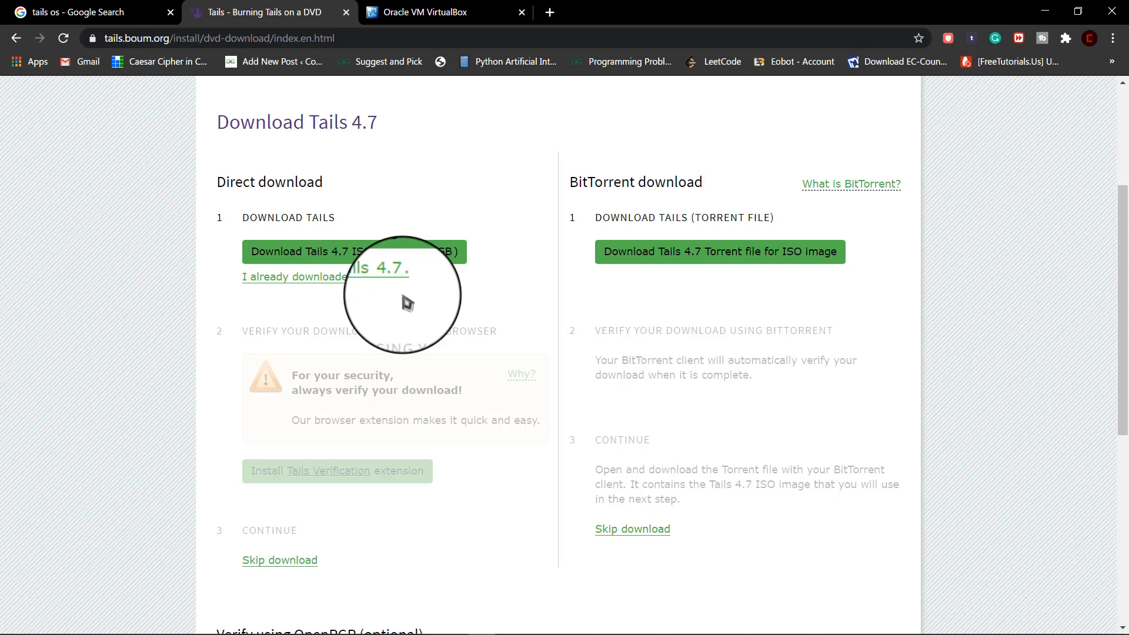
View the VirtualBox website, minimize the browser, and launch Oracle VM VirtualBox by searching for "virt".
click(455, 11)
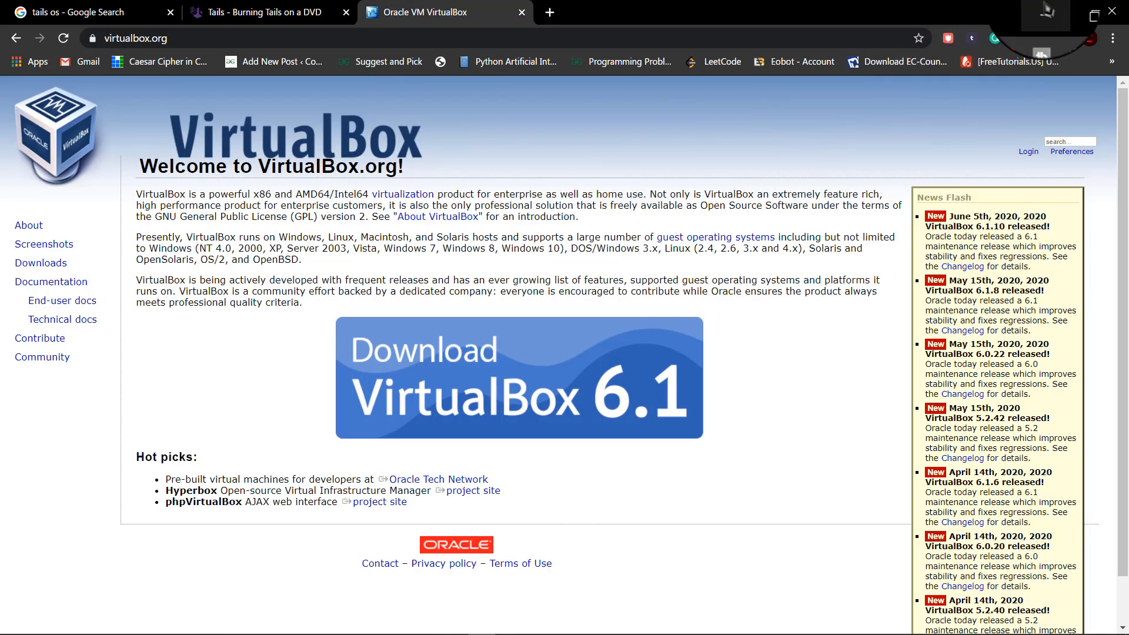
click(1047, 12)
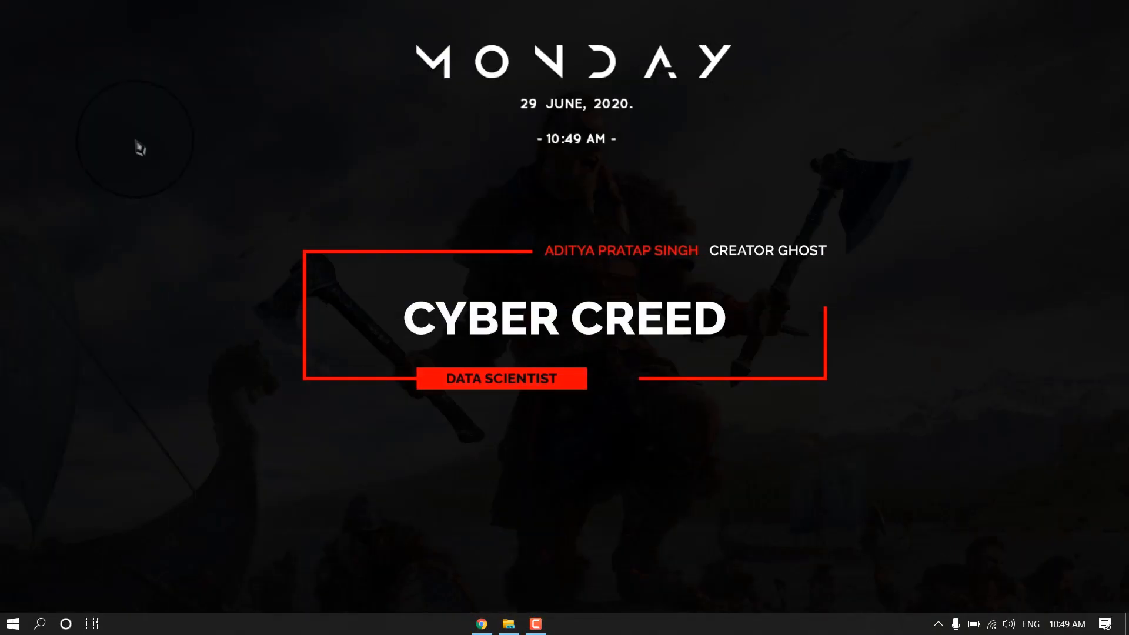
right_click(137, 144)
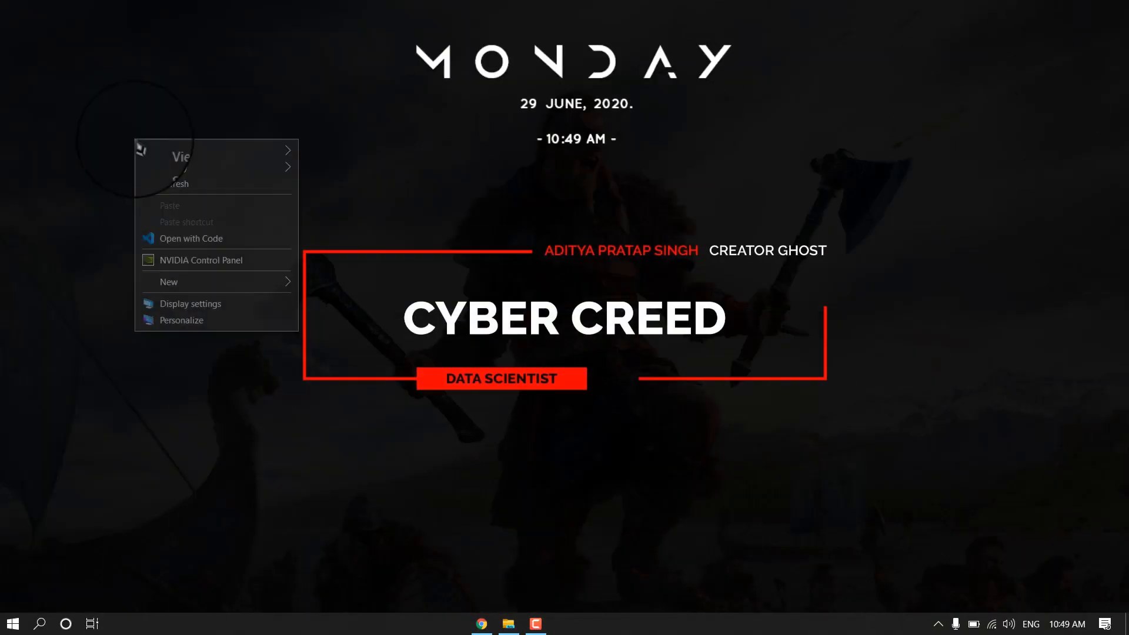
click(40, 624)
text(virt)
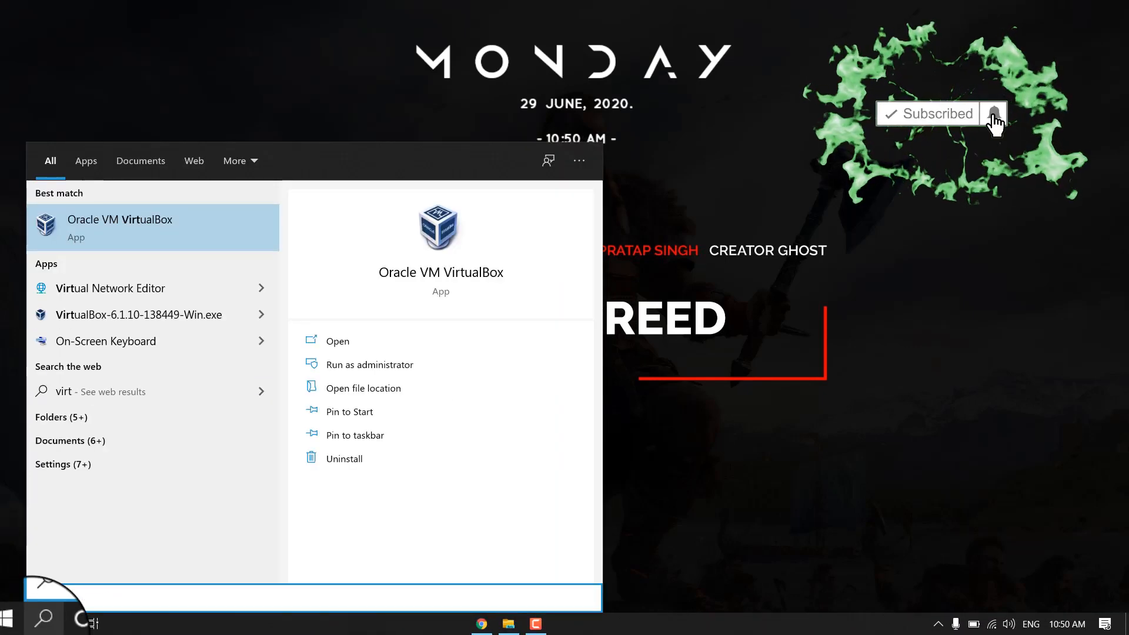
key(Return)
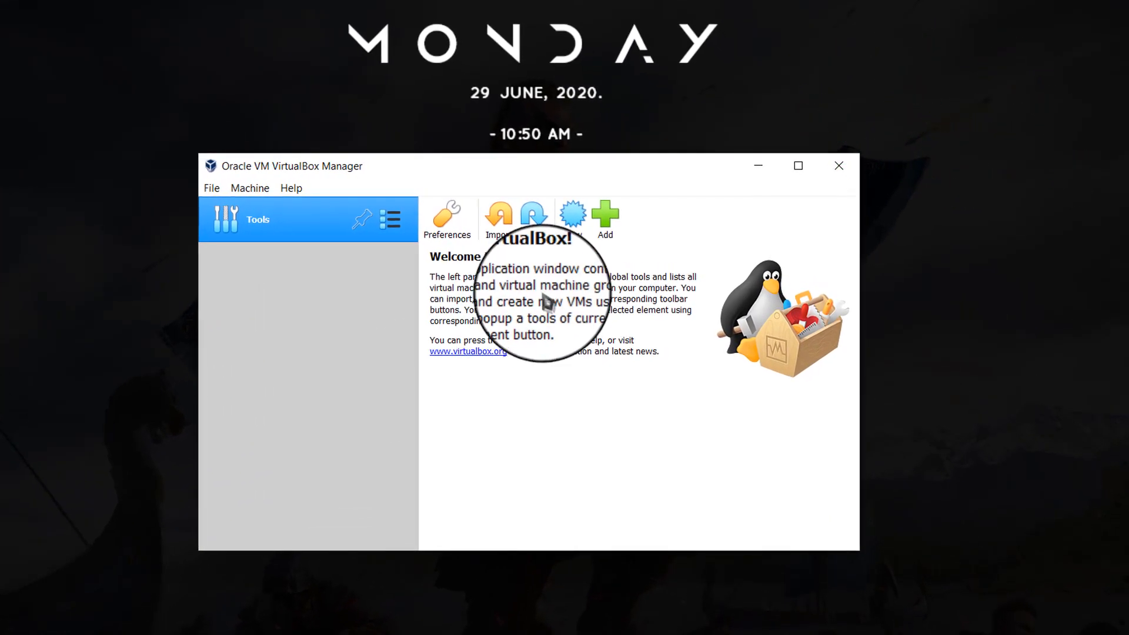
Begin a new virtual machine named TailsOS with type Linux and version Debian (64-bit).
click(579, 230)
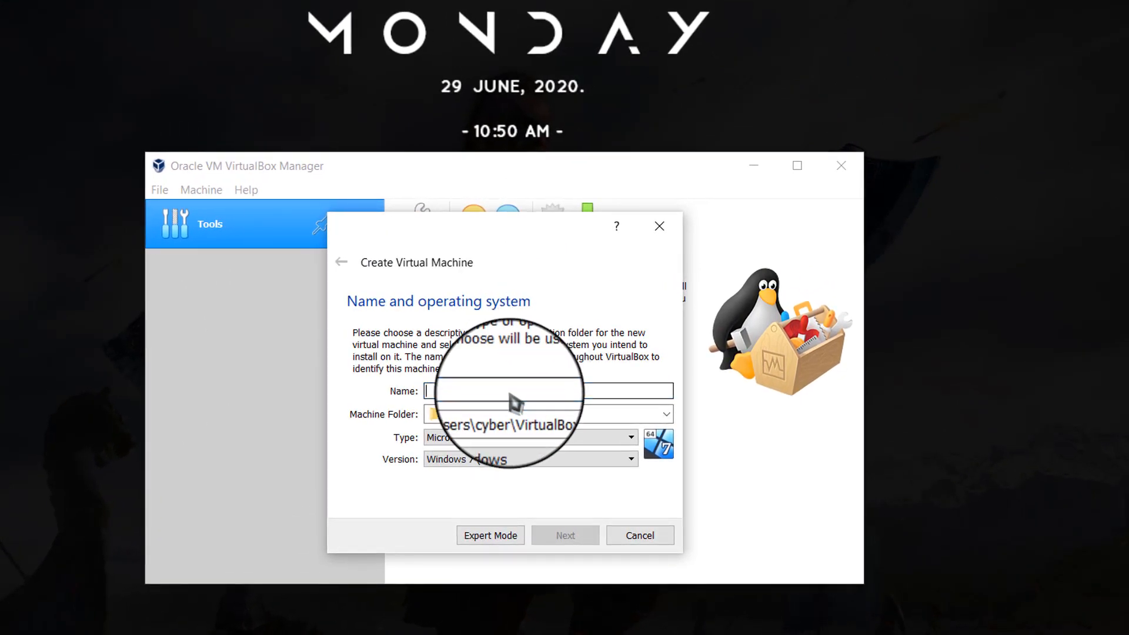
text(Ta)
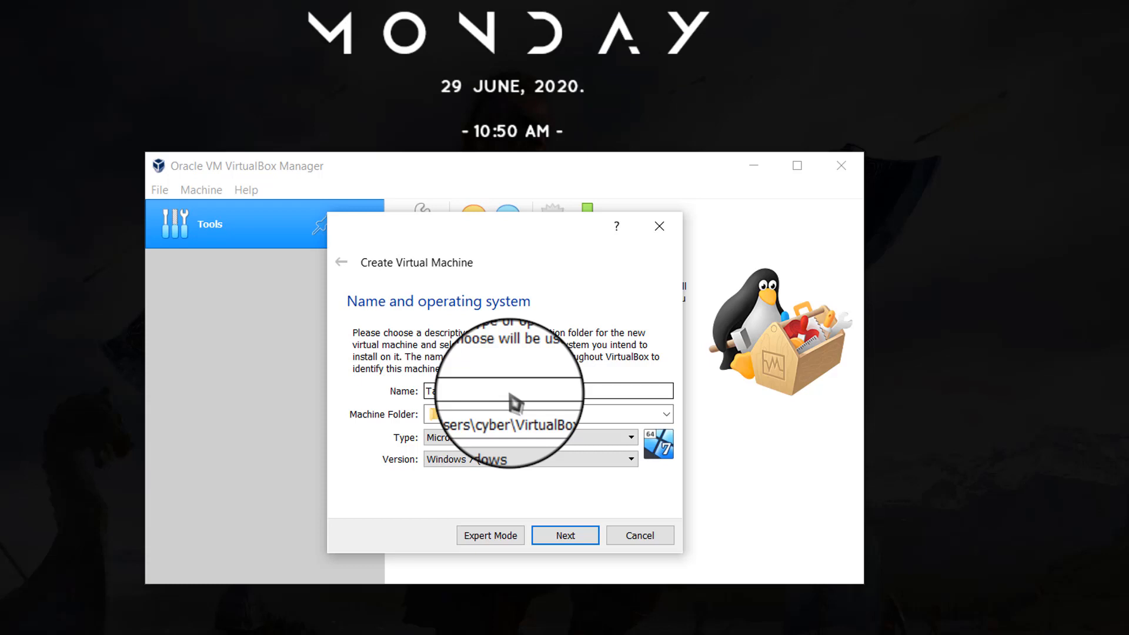
click(518, 436)
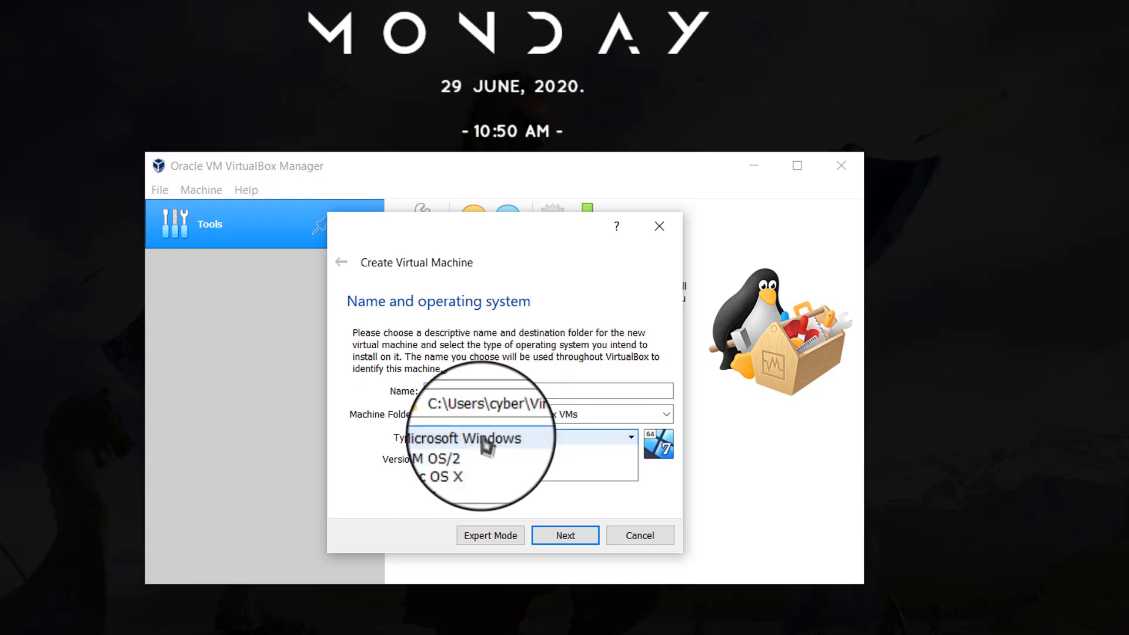
click(464, 471)
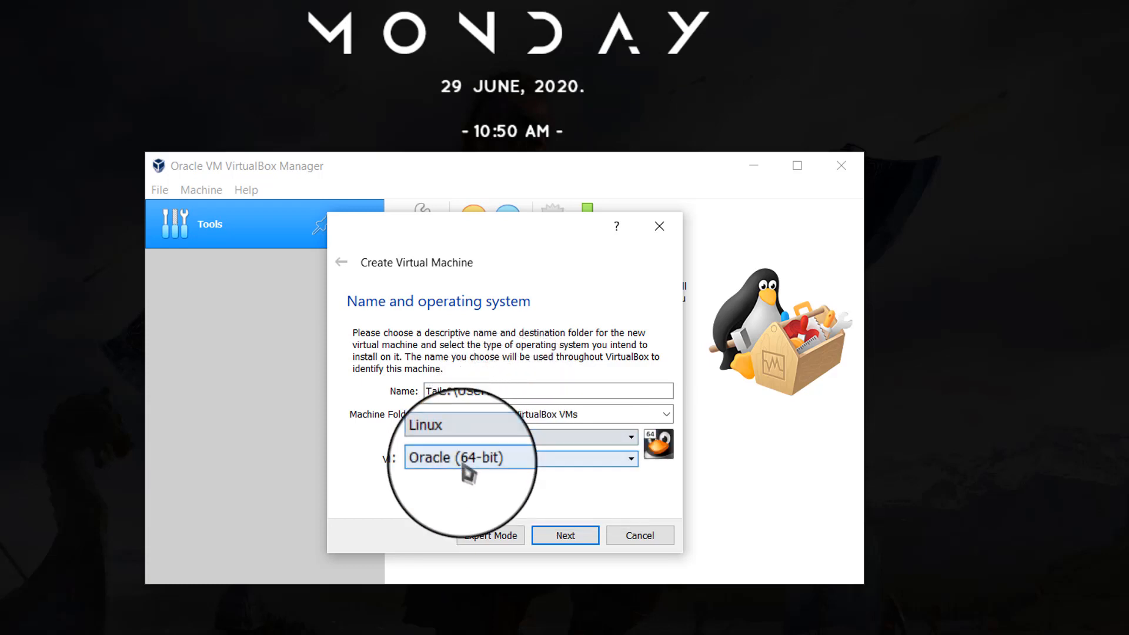
click(470, 461)
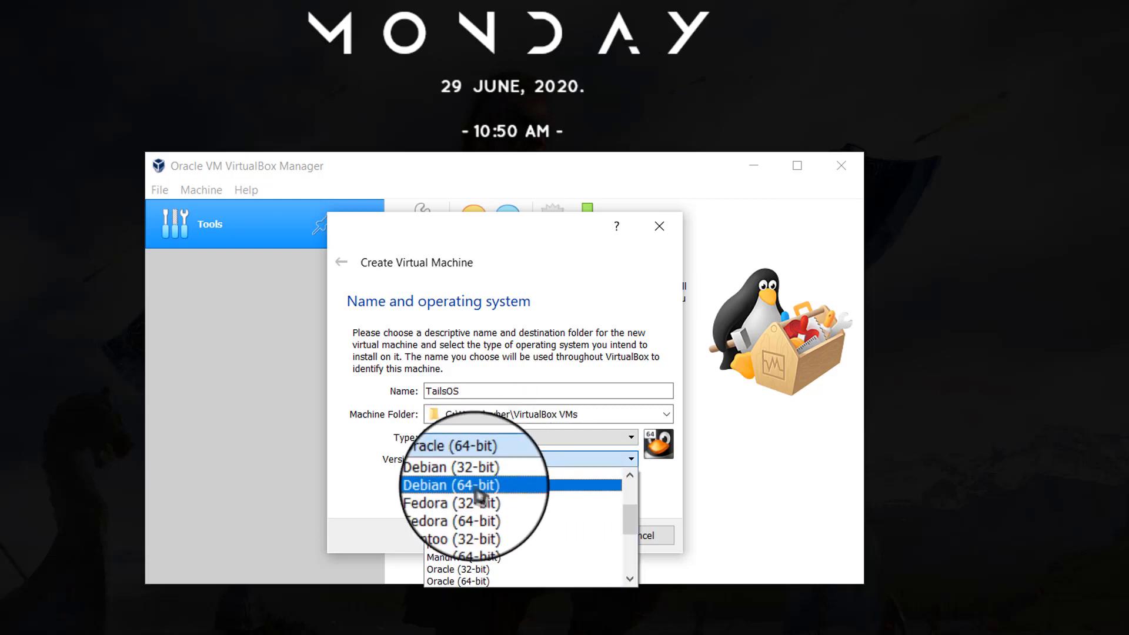
click(473, 486)
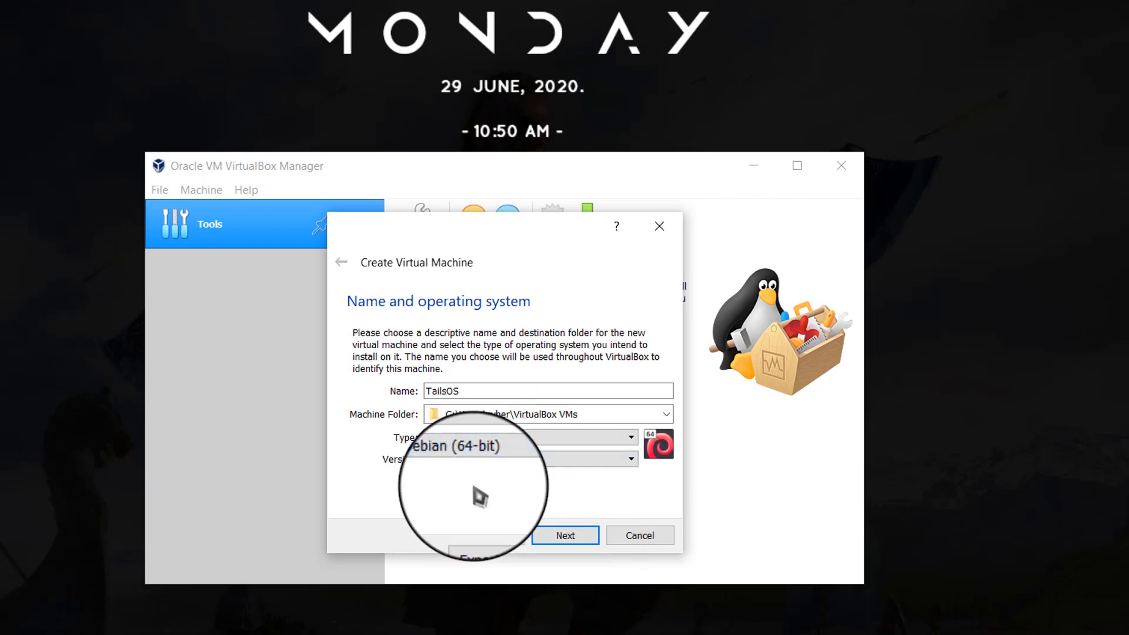
click(564, 536)
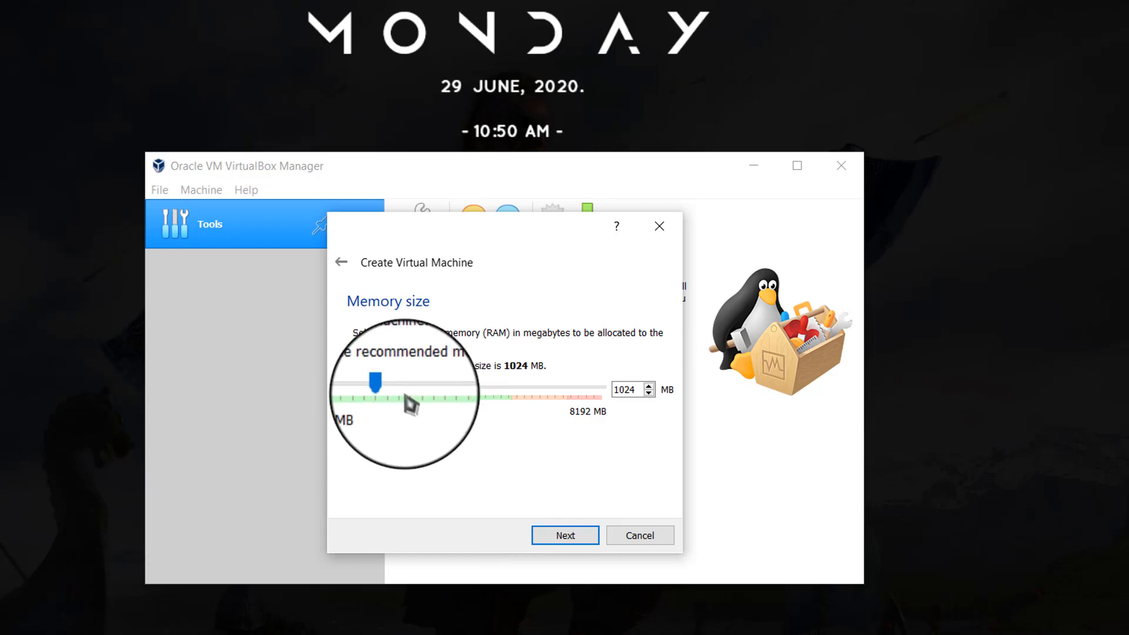
Allocate 4966 MB of memory and create the TailsOS machine without a virtual hard disk.
drag(385, 387, 504, 390)
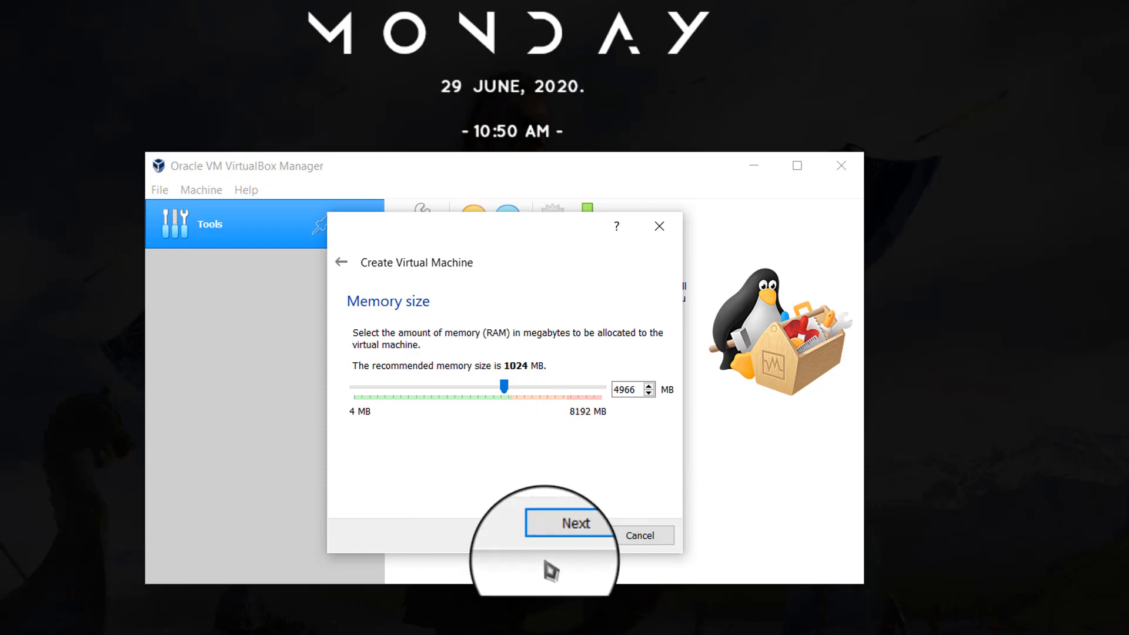
click(564, 536)
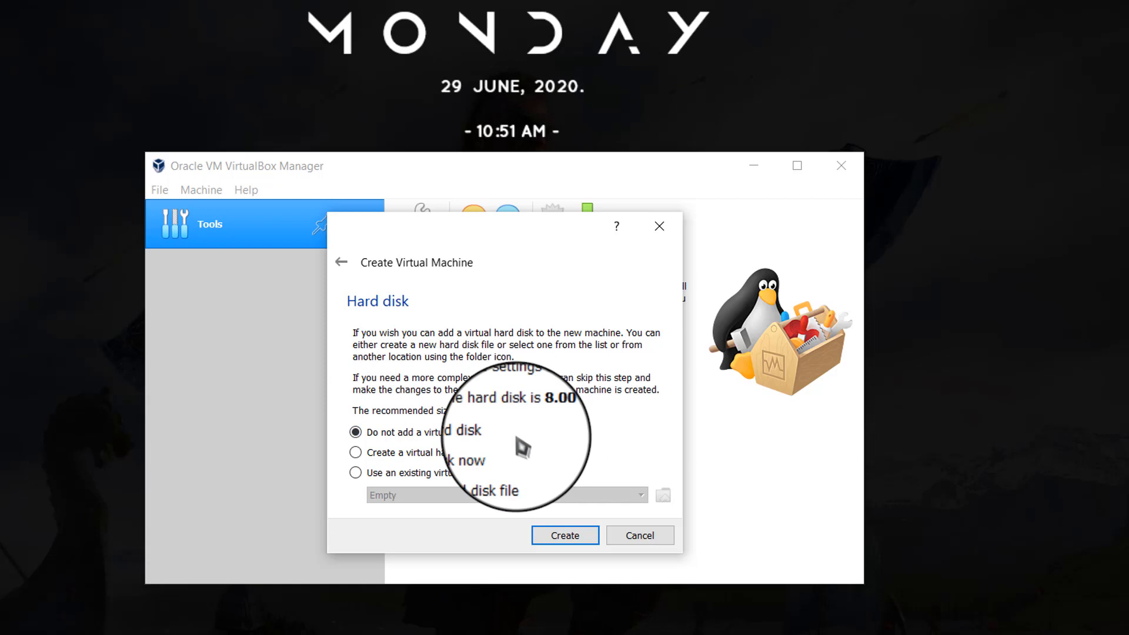
click(556, 537)
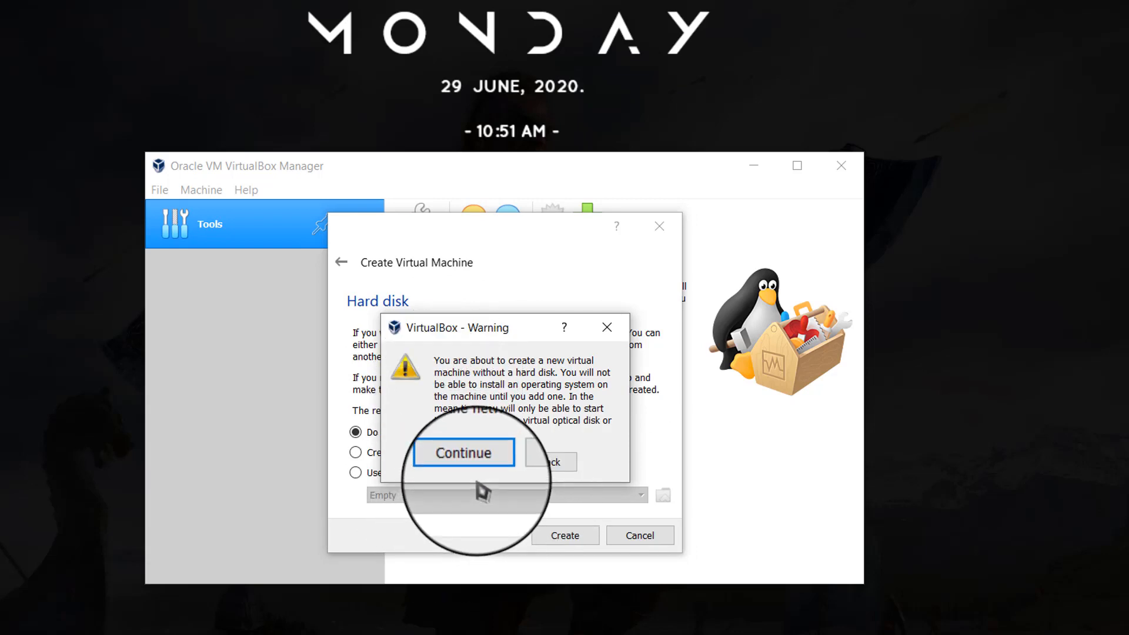
click(483, 462)
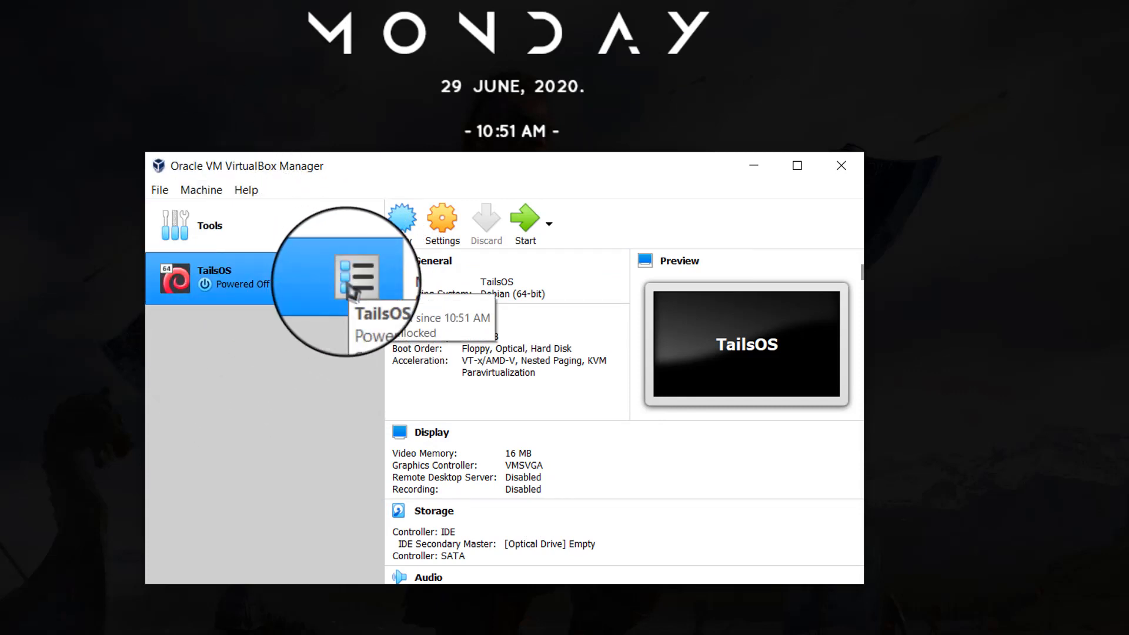
Enable PAE/NX in the processor settings of the TailsOS machine.
click(453, 246)
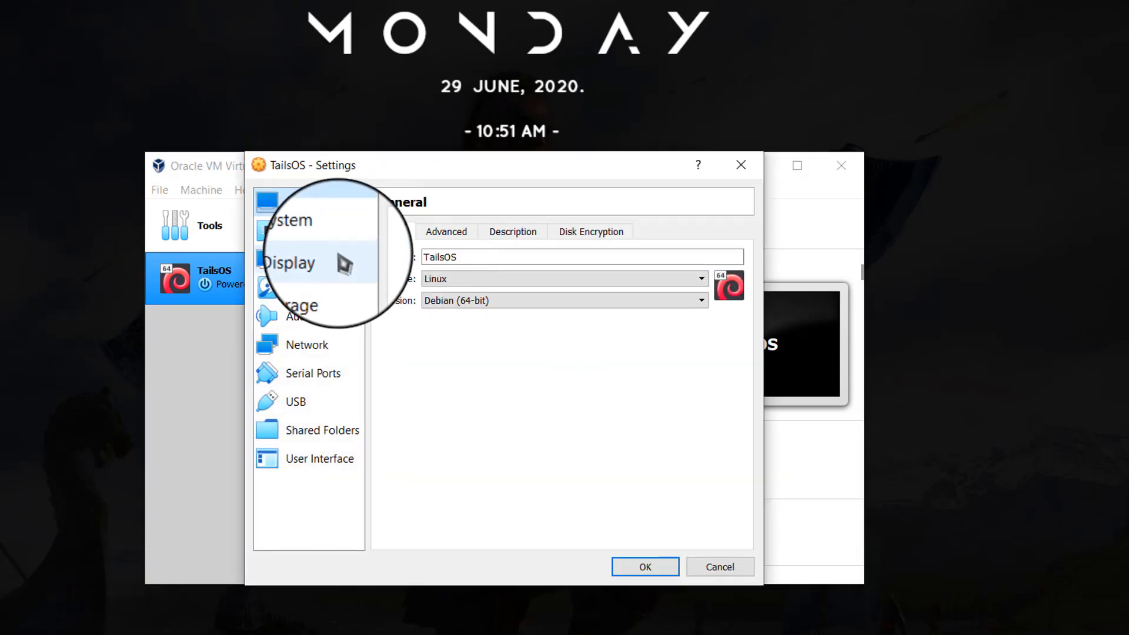
click(352, 243)
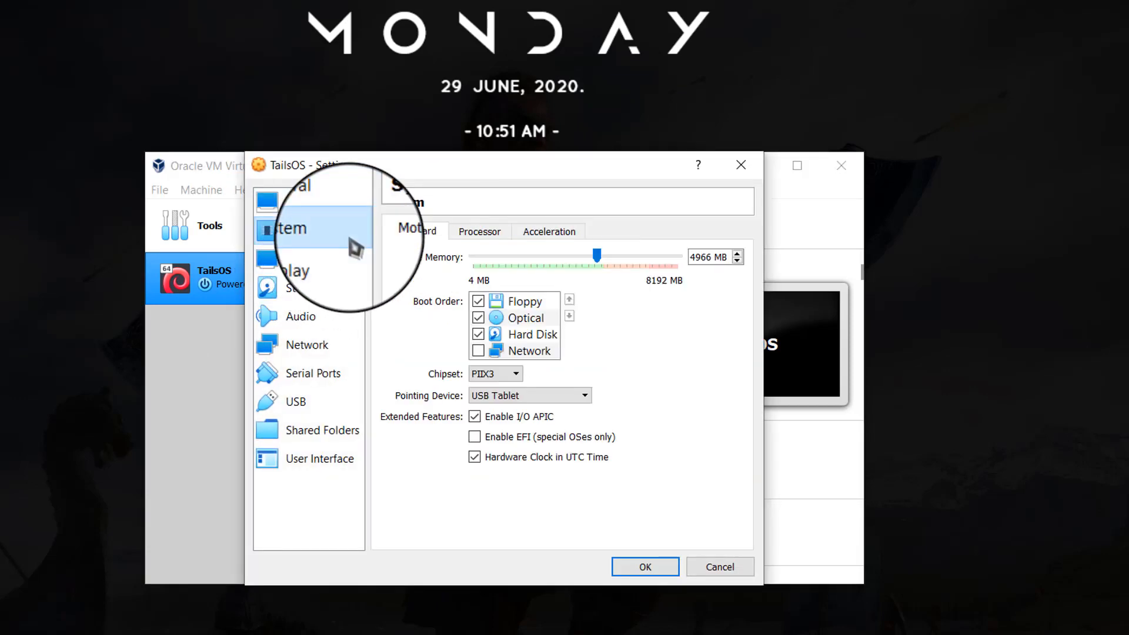
click(479, 233)
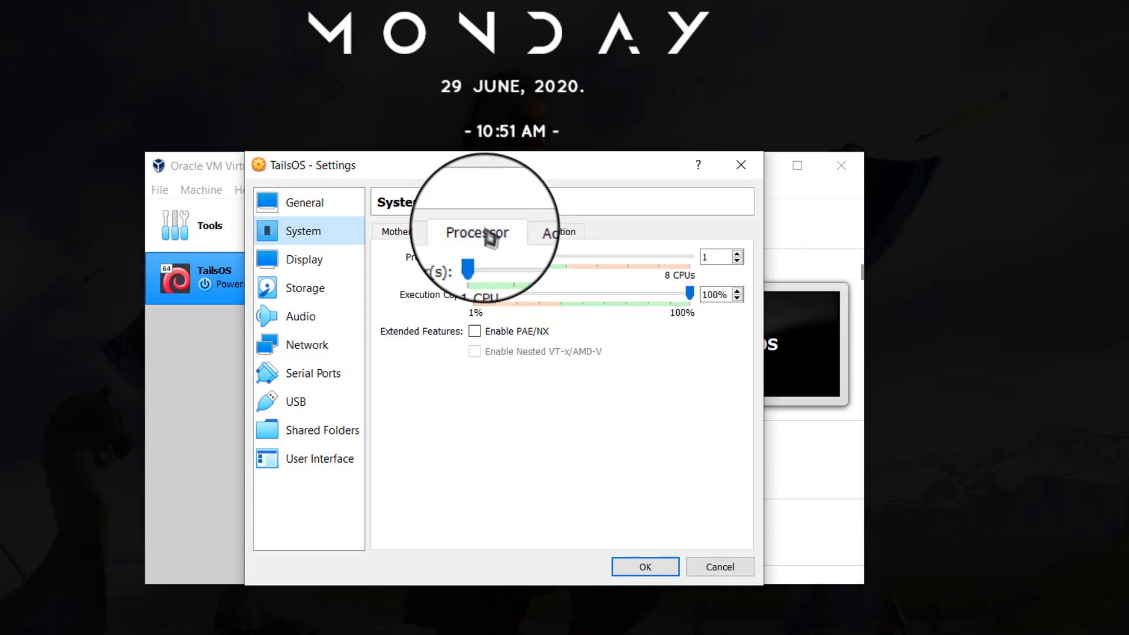
click(489, 334)
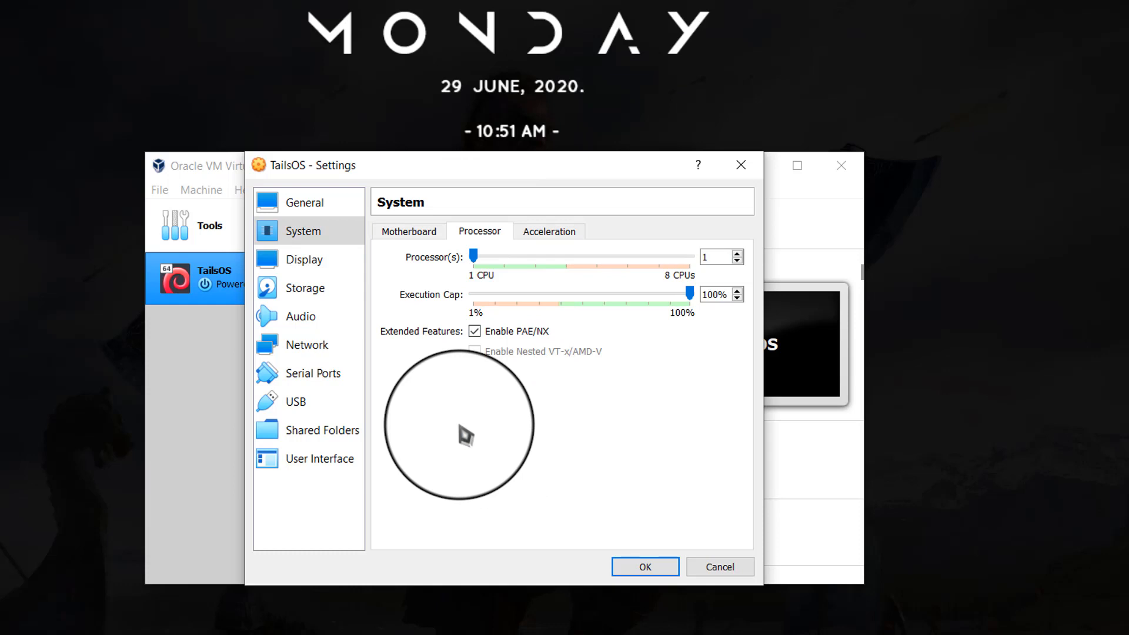
Load tails-amd64-4.7.iso from Downloads into the empty IDE optical drive, mark it as Live CD/DVD, and save the settings.
click(332, 298)
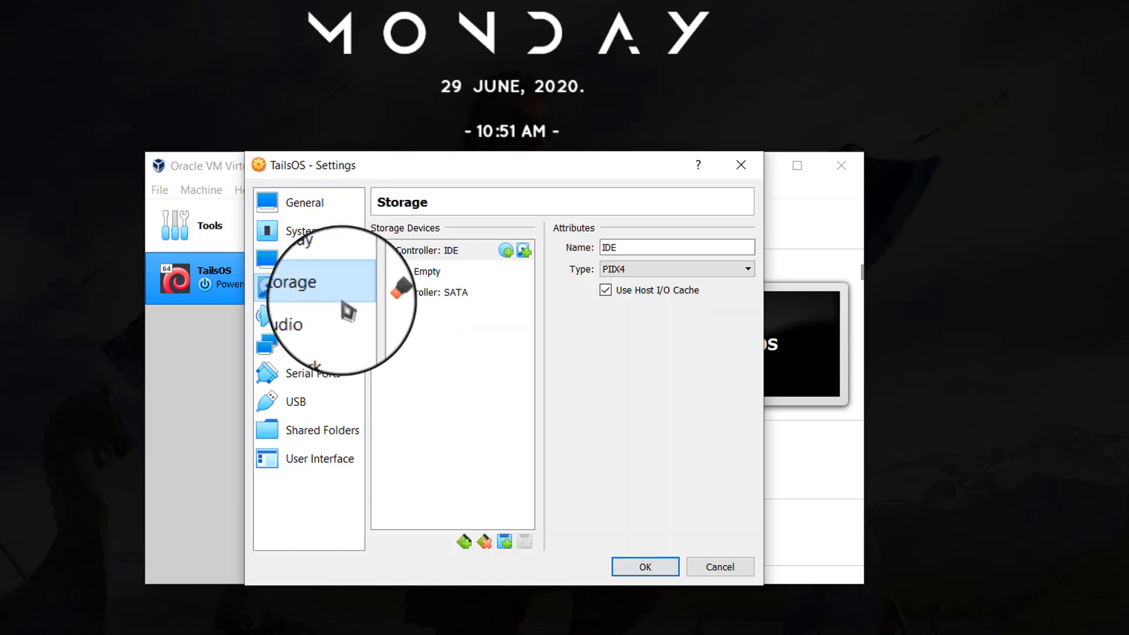
click(440, 279)
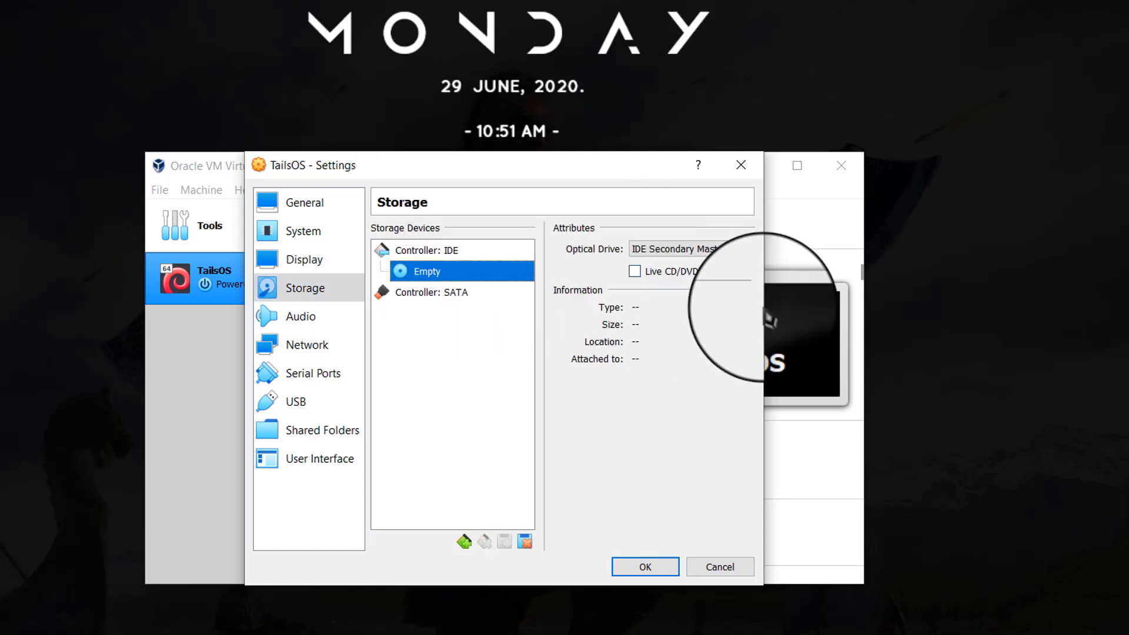
click(743, 245)
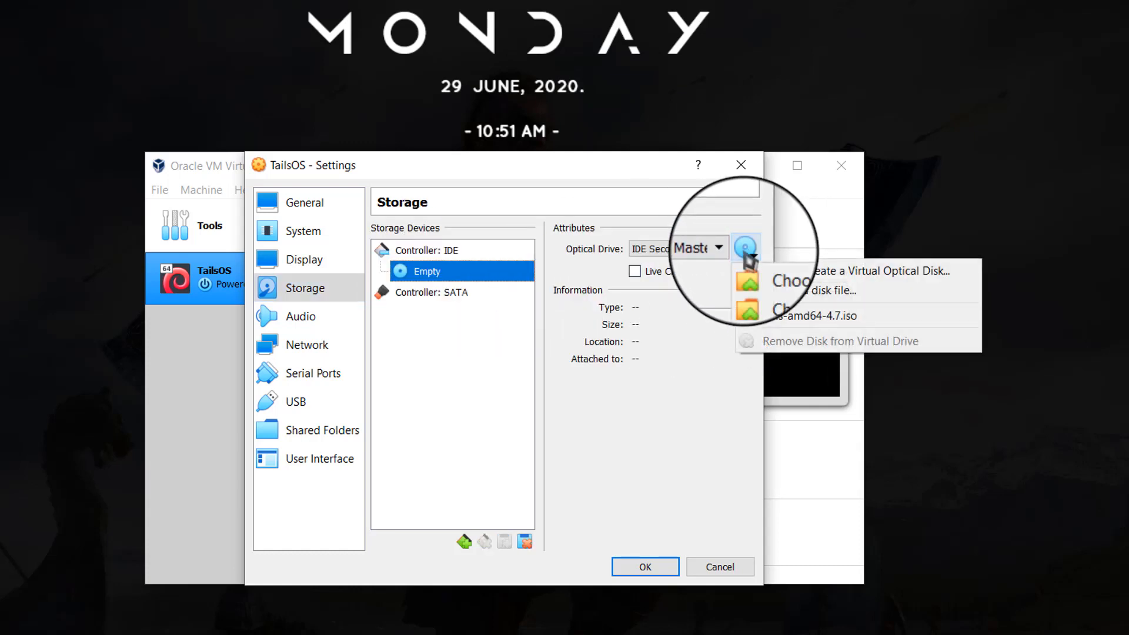
click(811, 298)
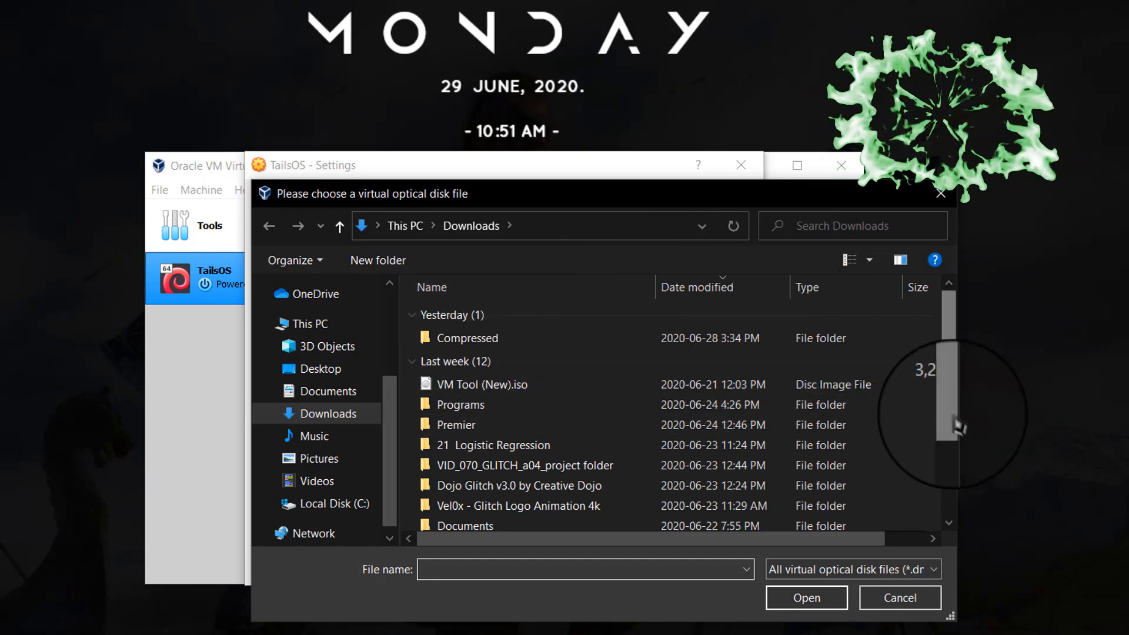
scroll(823, 499, down, 3)
click(629, 520)
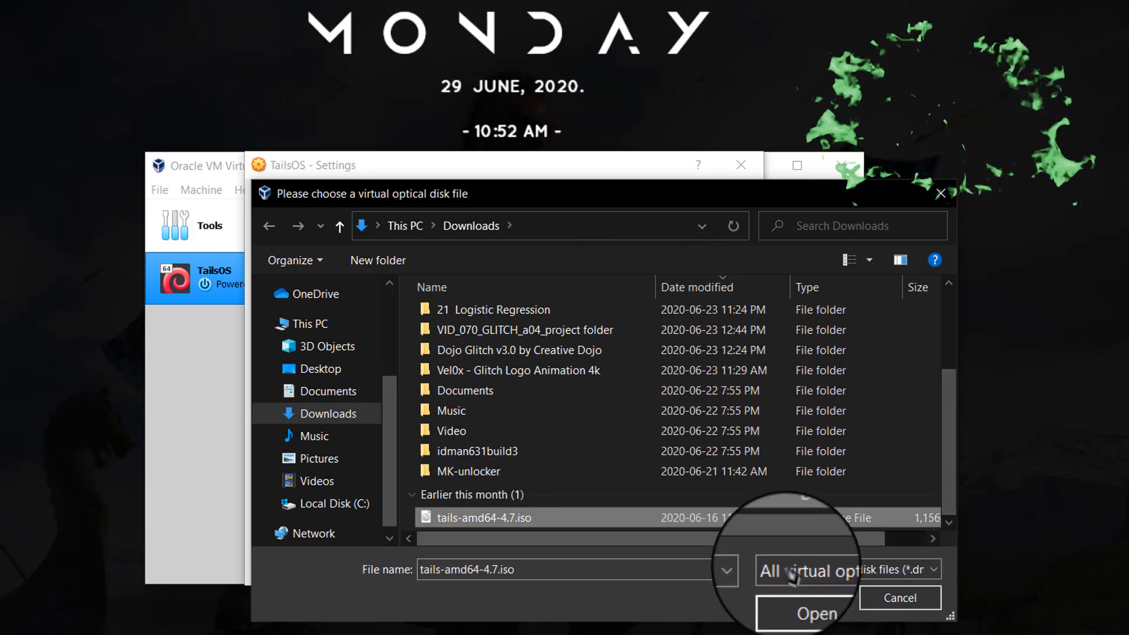
click(794, 606)
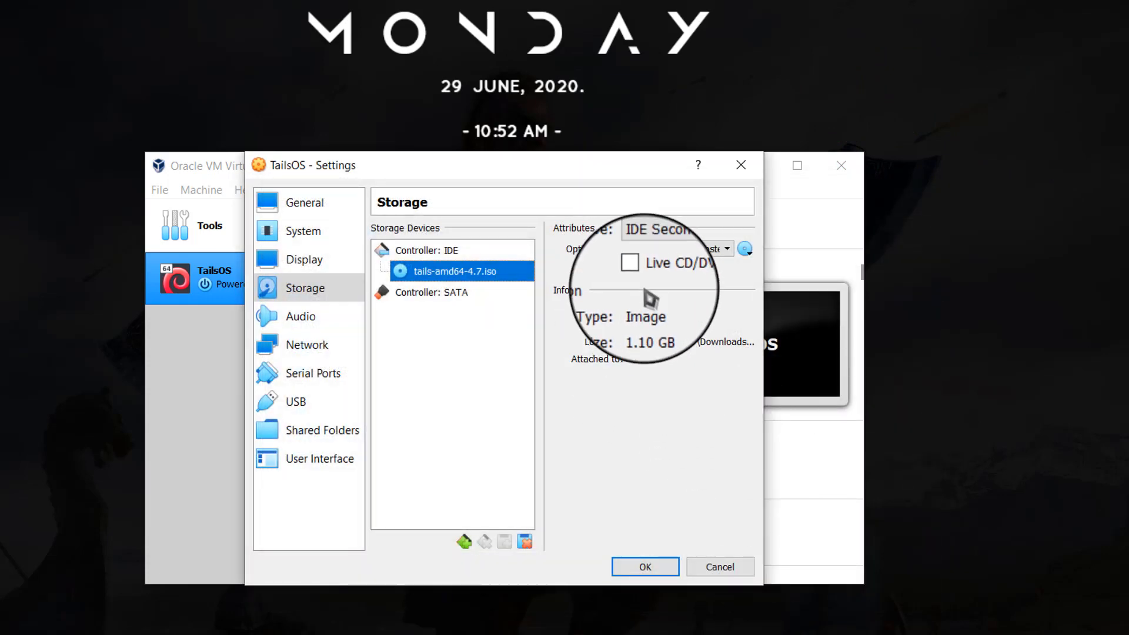
click(638, 271)
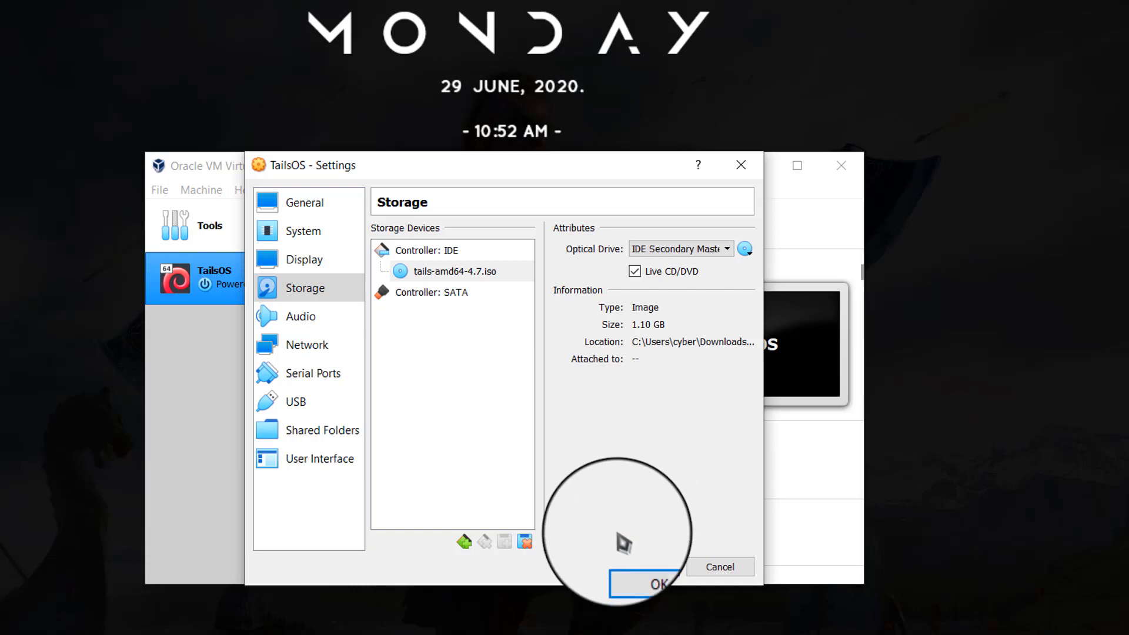
click(622, 569)
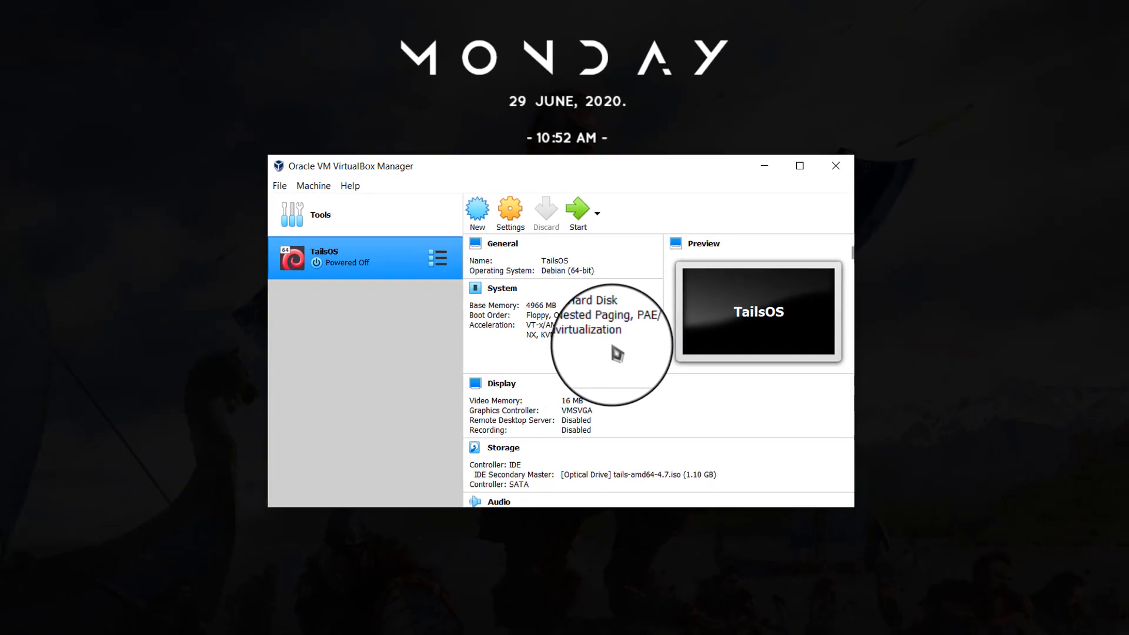
Maximize the VirtualBox Manager window and start the TailsOS virtual machine.
double_click(659, 164)
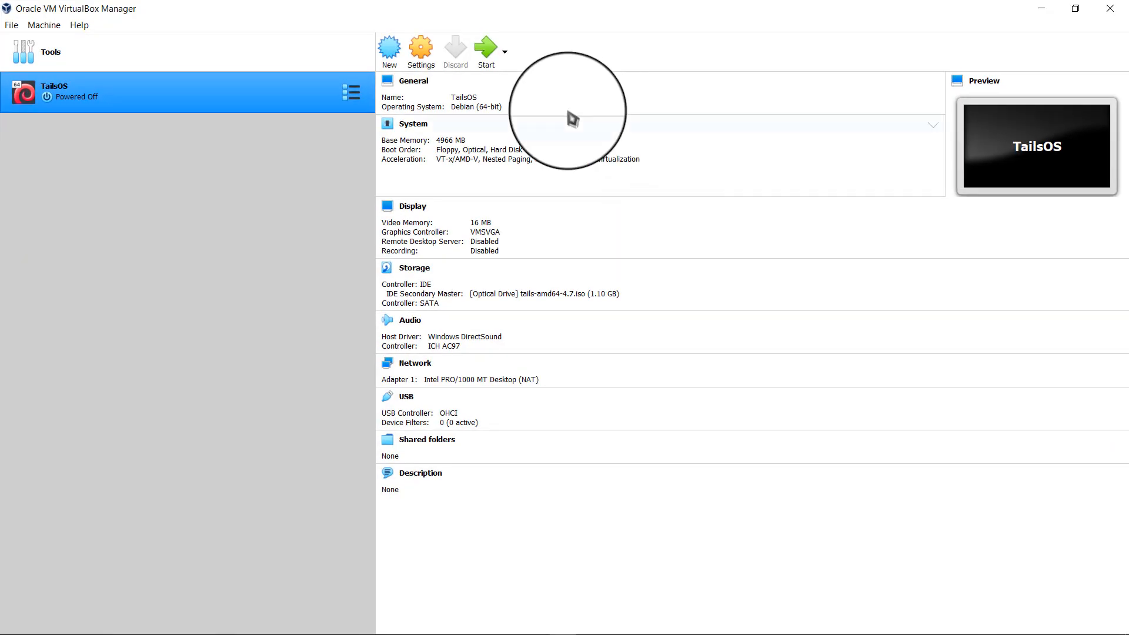
click(481, 46)
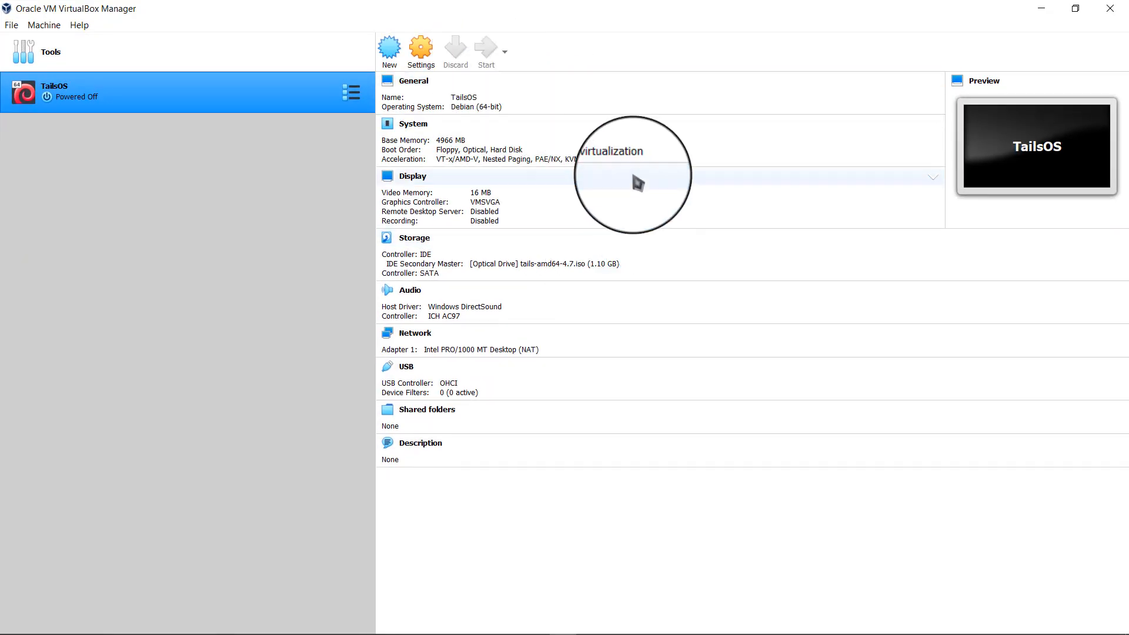
click(630, 176)
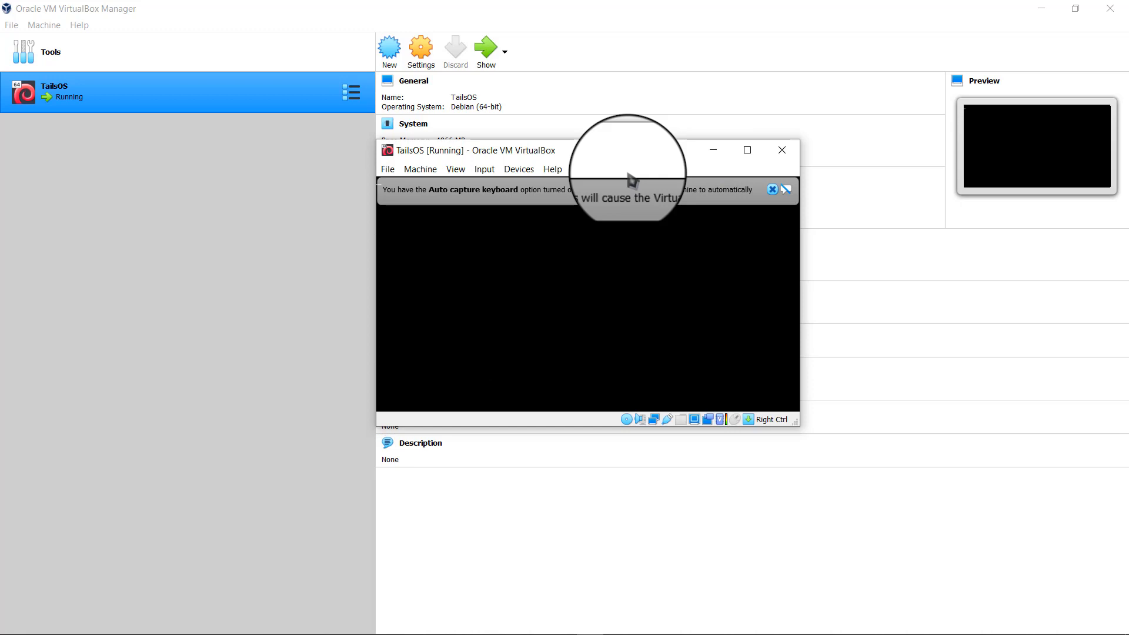
Dismiss the keyboard and mouse notices, move the machine window higher, and start Tails with the default language and region settings.
click(772, 189)
drag(606, 154, 594, 114)
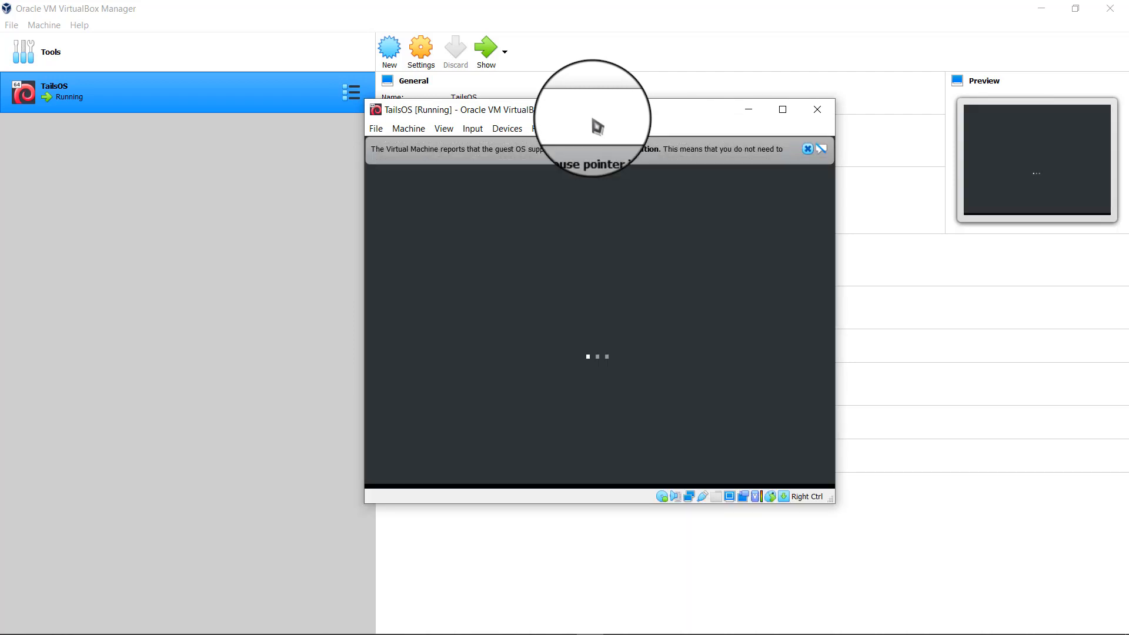
click(808, 149)
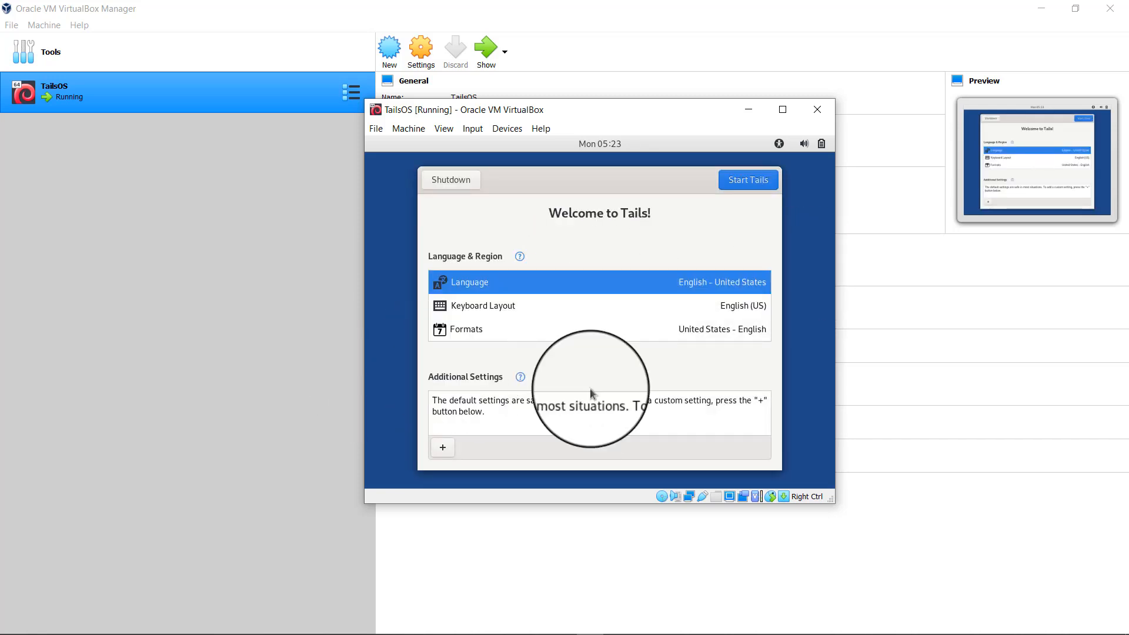
click(750, 180)
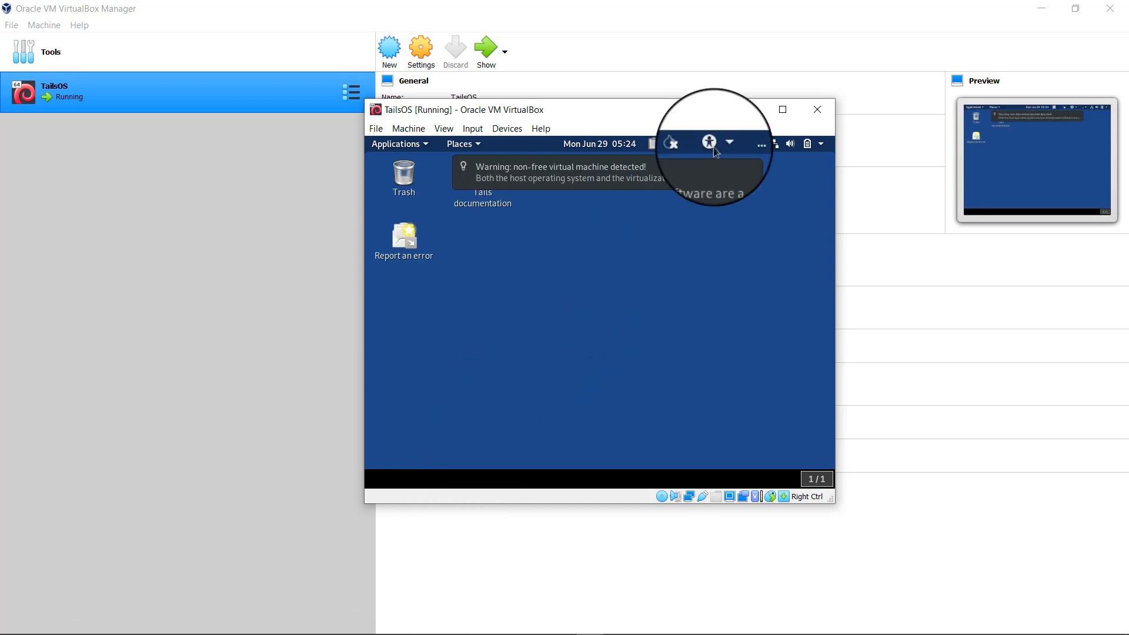
mouse_move(732, 227)
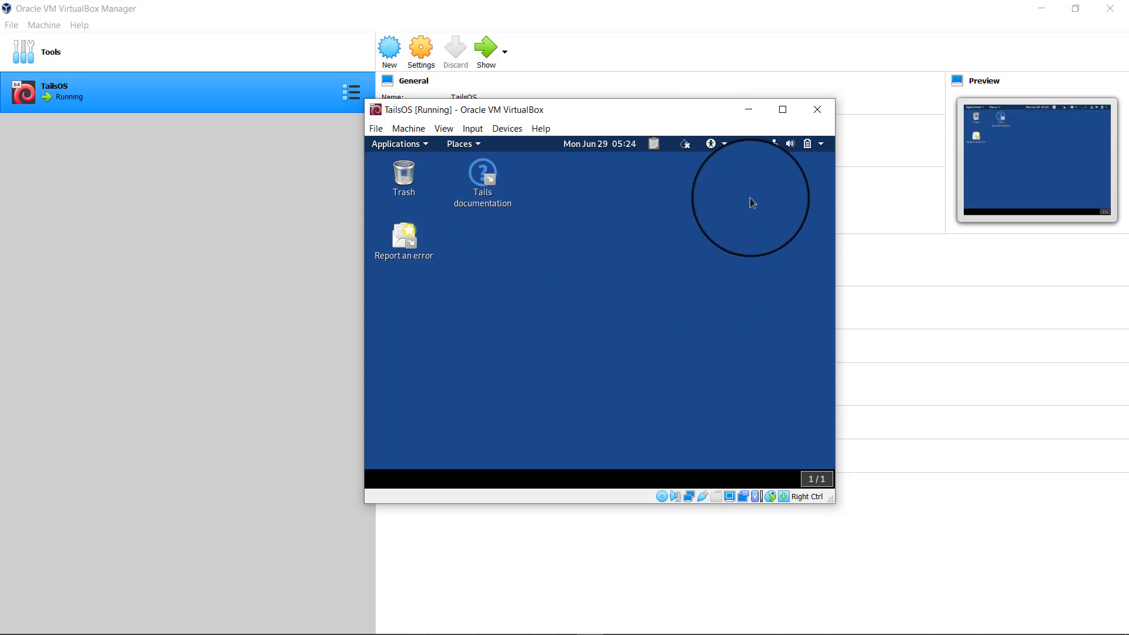
Maximize the TailsOS virtual machine window.
click(795, 111)
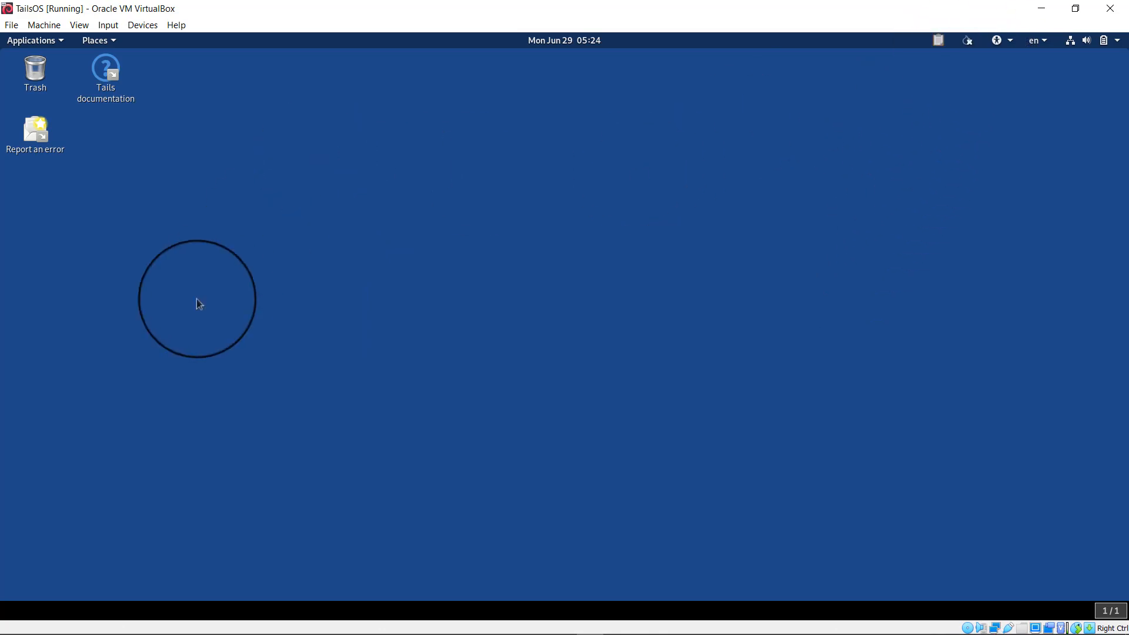
click(63, 41)
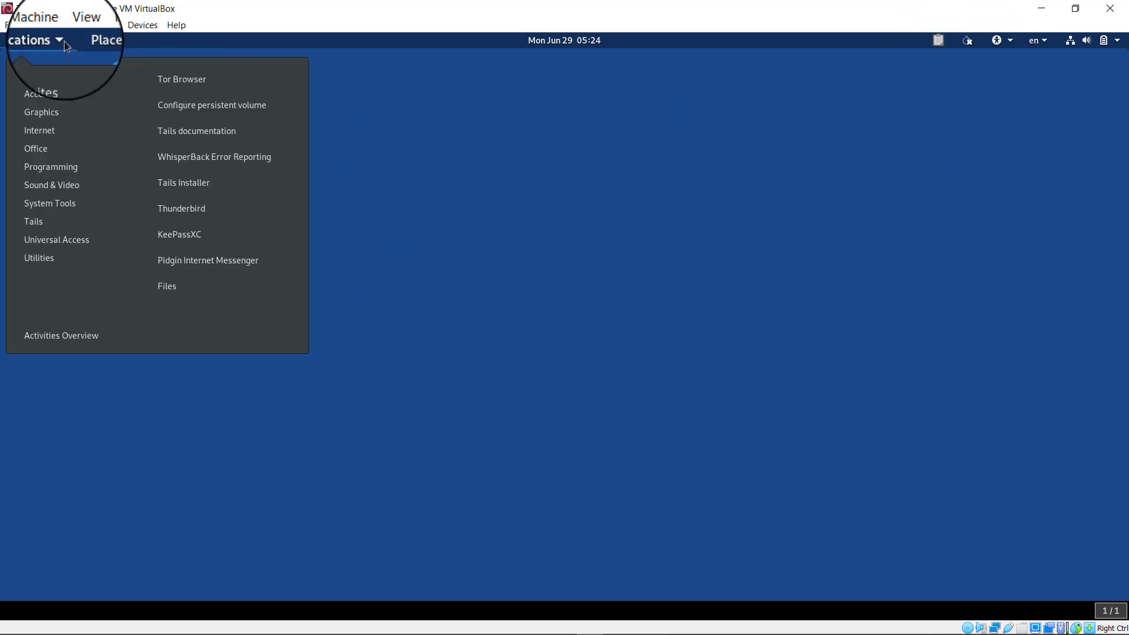
click(205, 92)
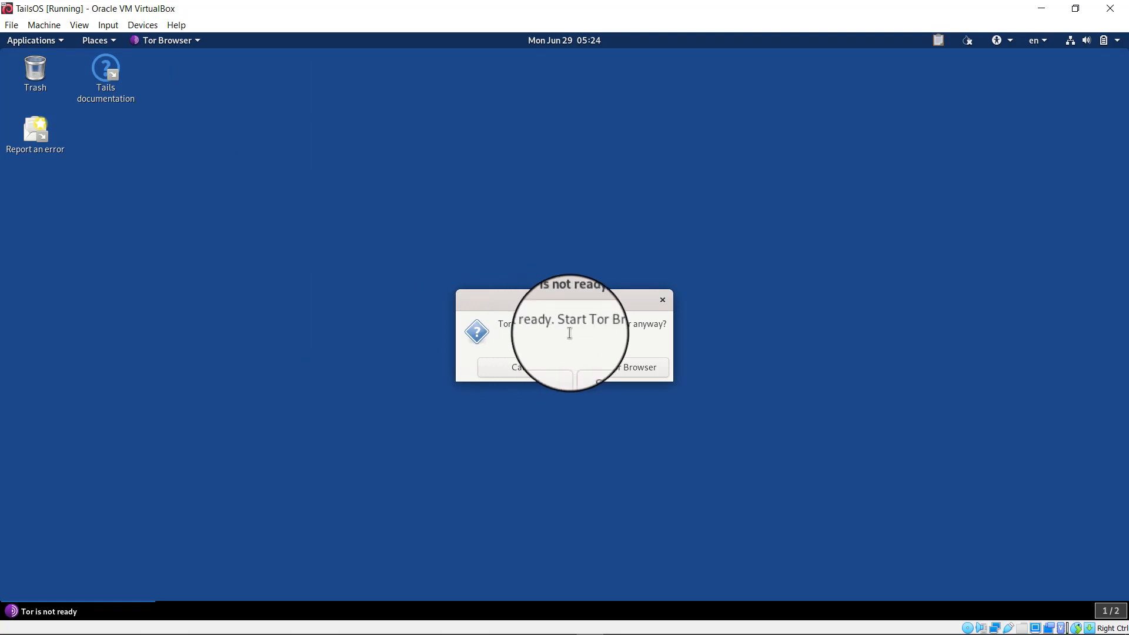
click(533, 367)
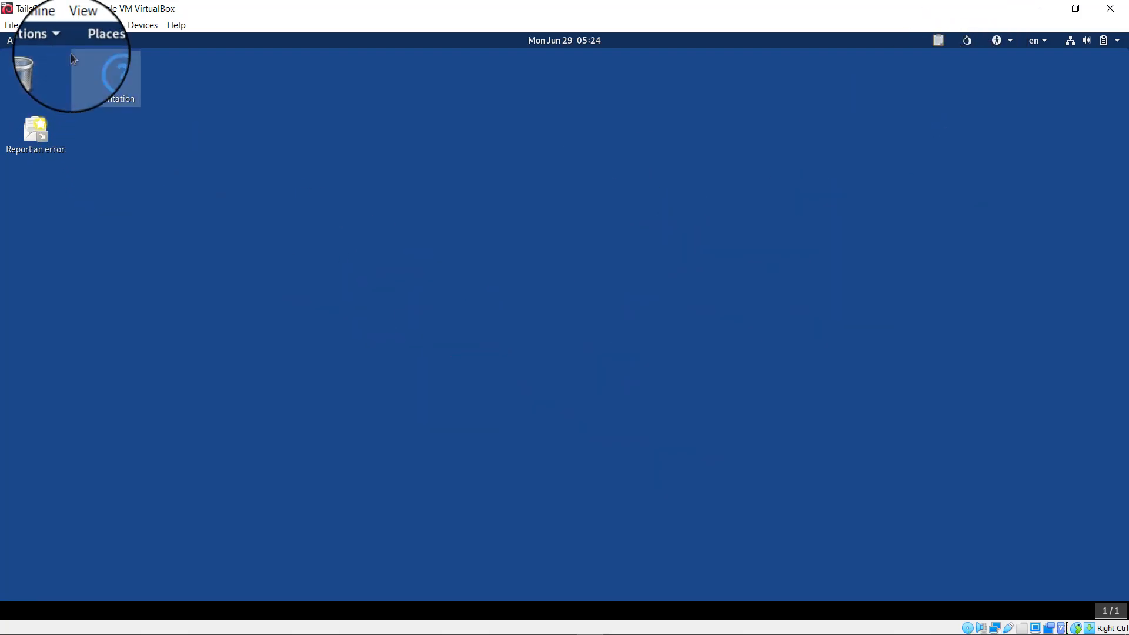
Start Tor Browser from the Tails applications.
click(60, 41)
mouse_move(104, 42)
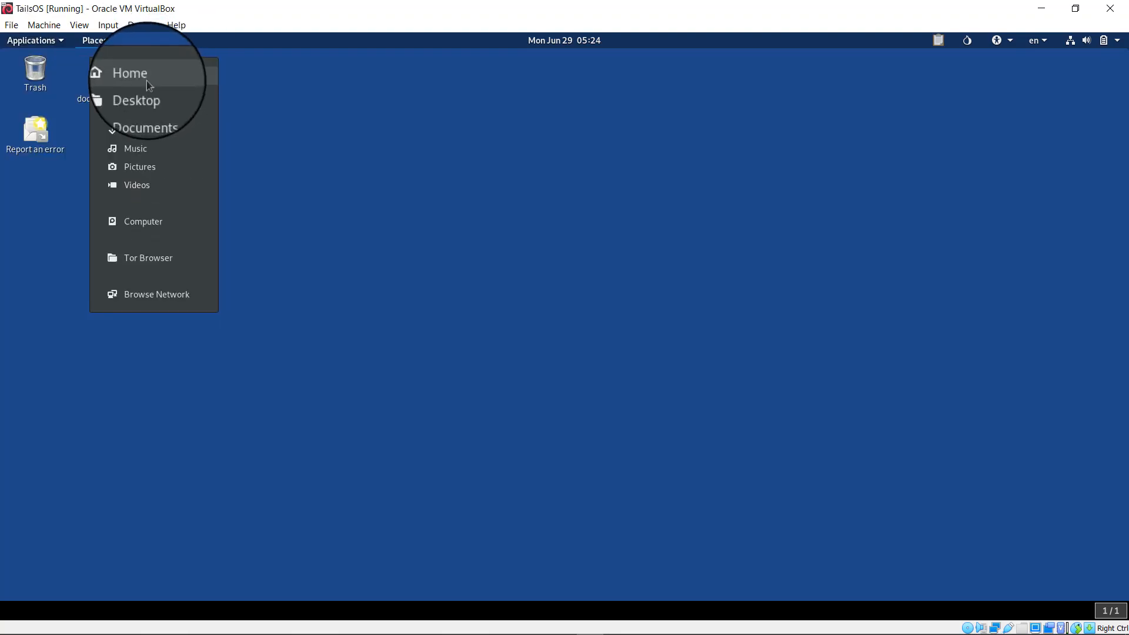
mouse_move(47, 40)
click(160, 82)
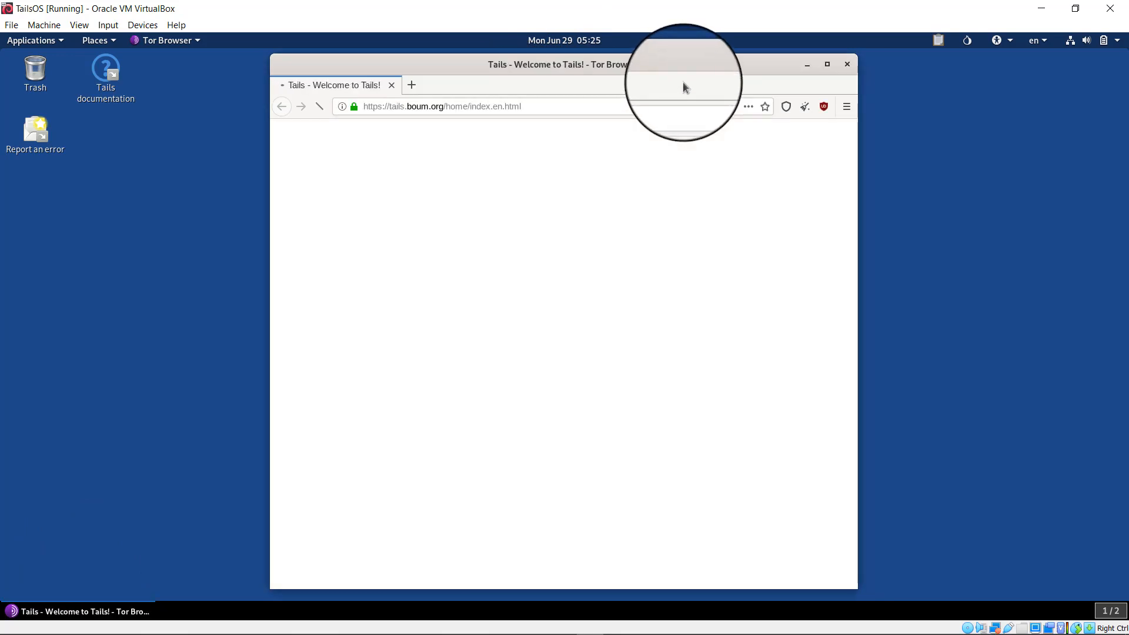
Search the web for "my ip" and open the whatismyipaddress.com result in a maximized Tor Browser window.
click(655, 108)
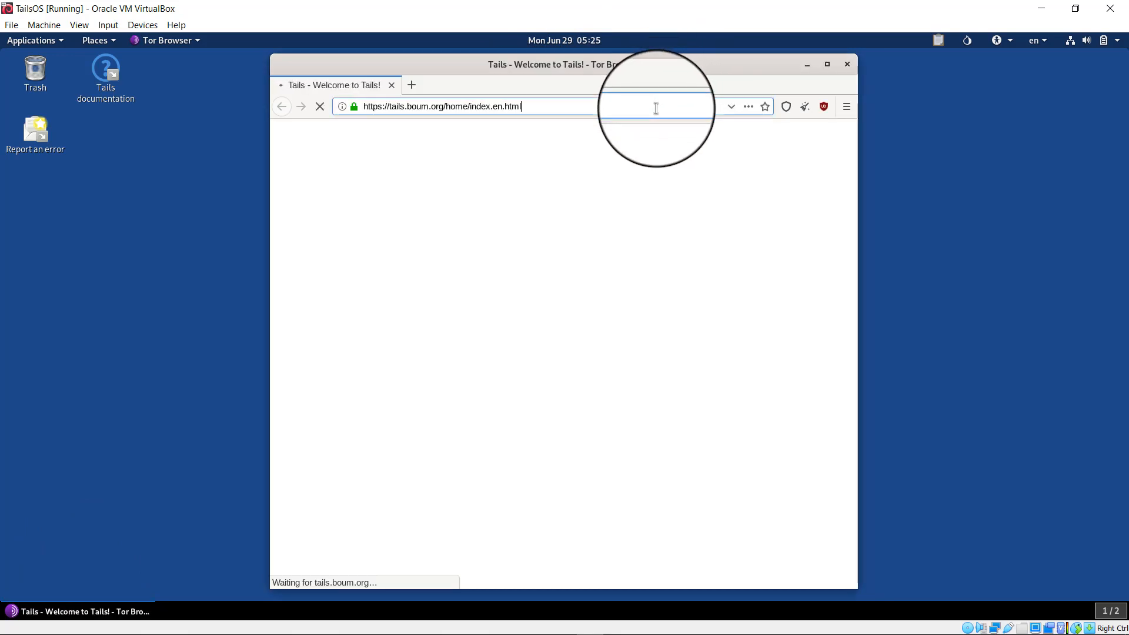
text(a)
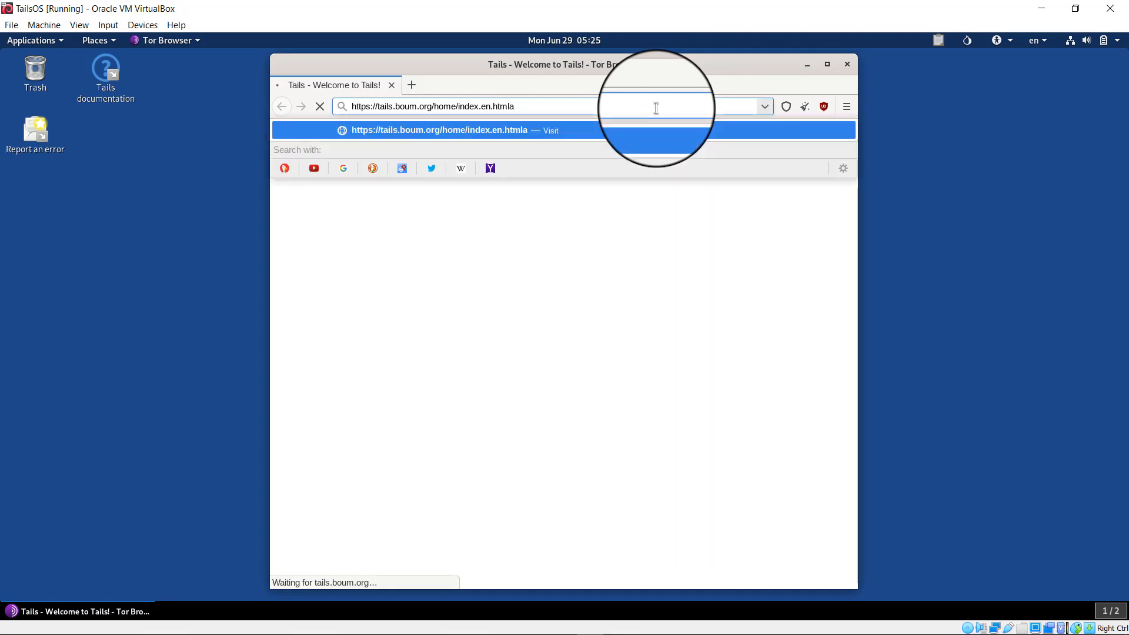
key(ctrl+a)
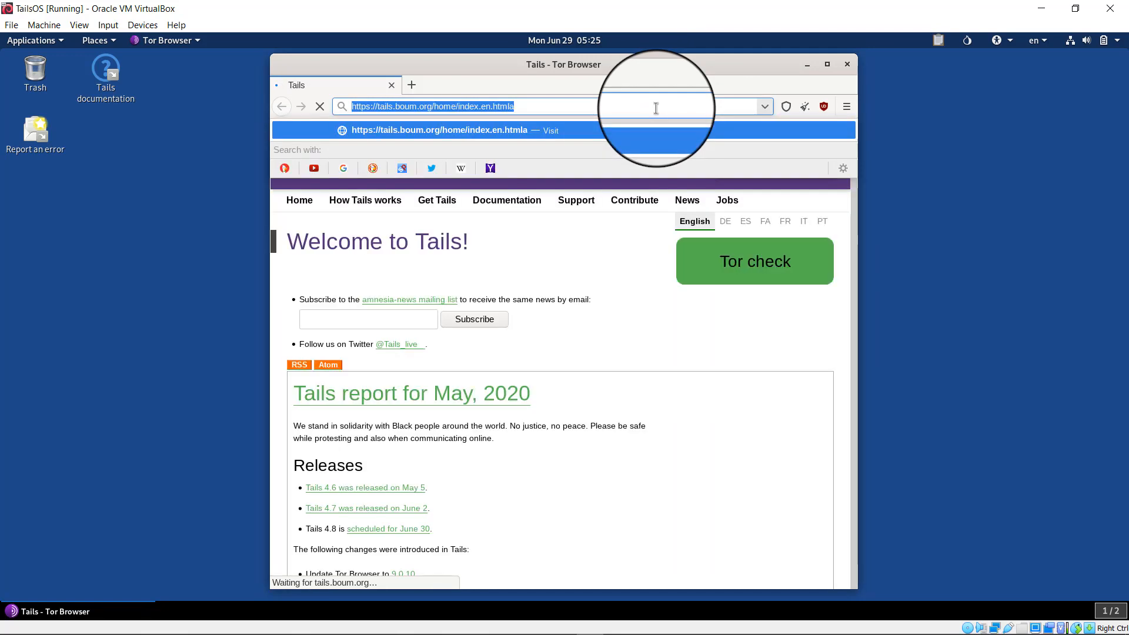
text(my ip)
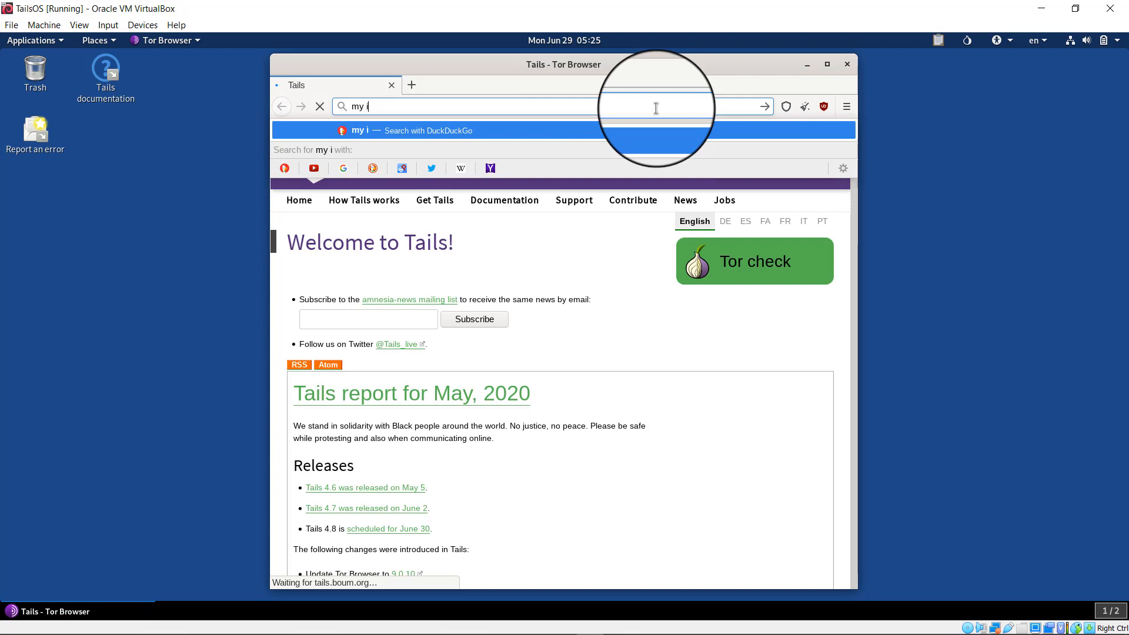
key(Return)
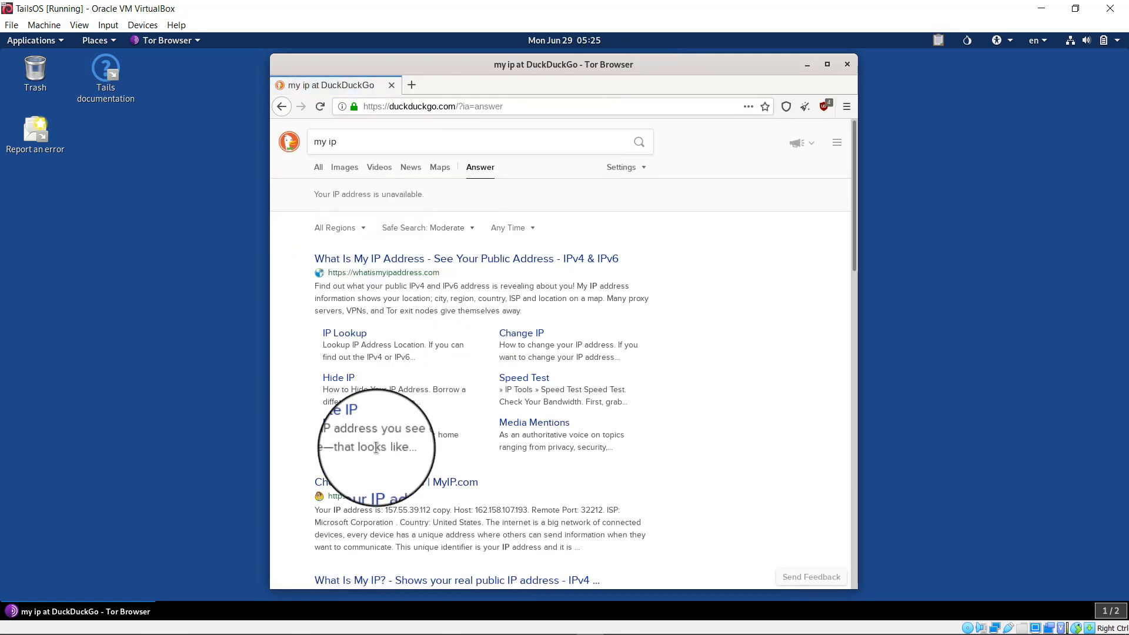
click(388, 262)
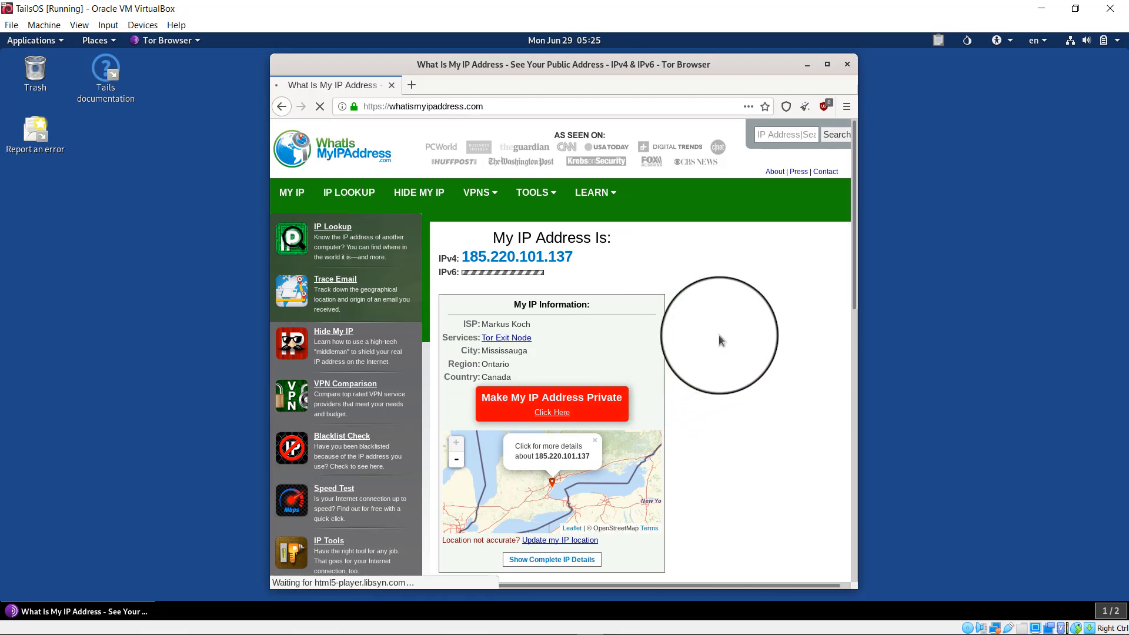
click(833, 64)
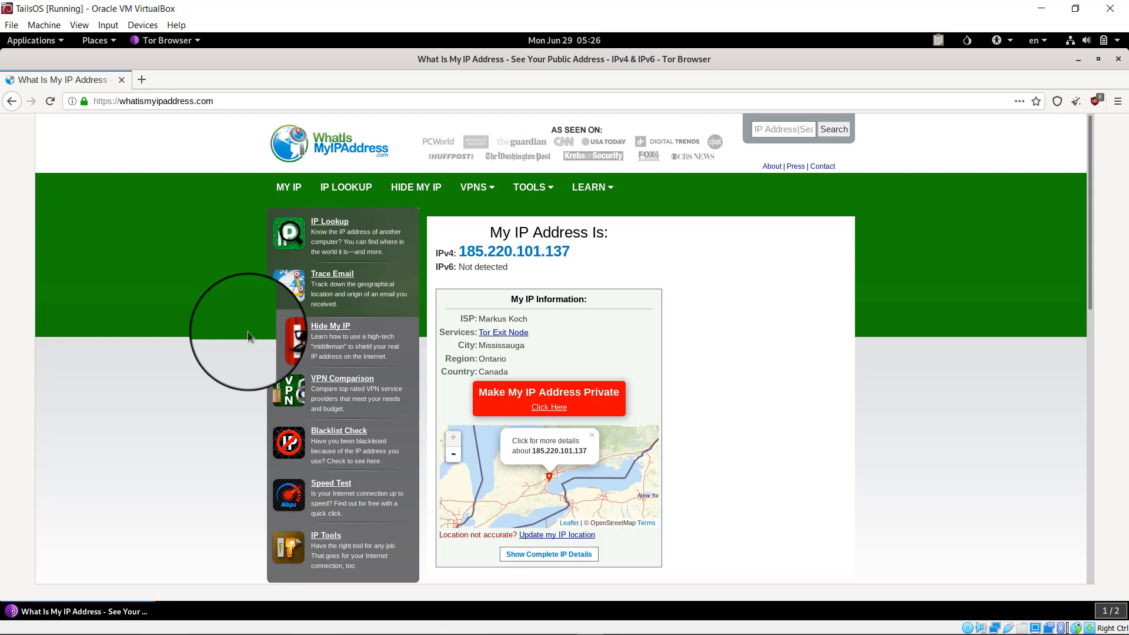
Minimize the TailsOS machine window and the VirtualBox Manager window to return to the host desktop.
click(1041, 9)
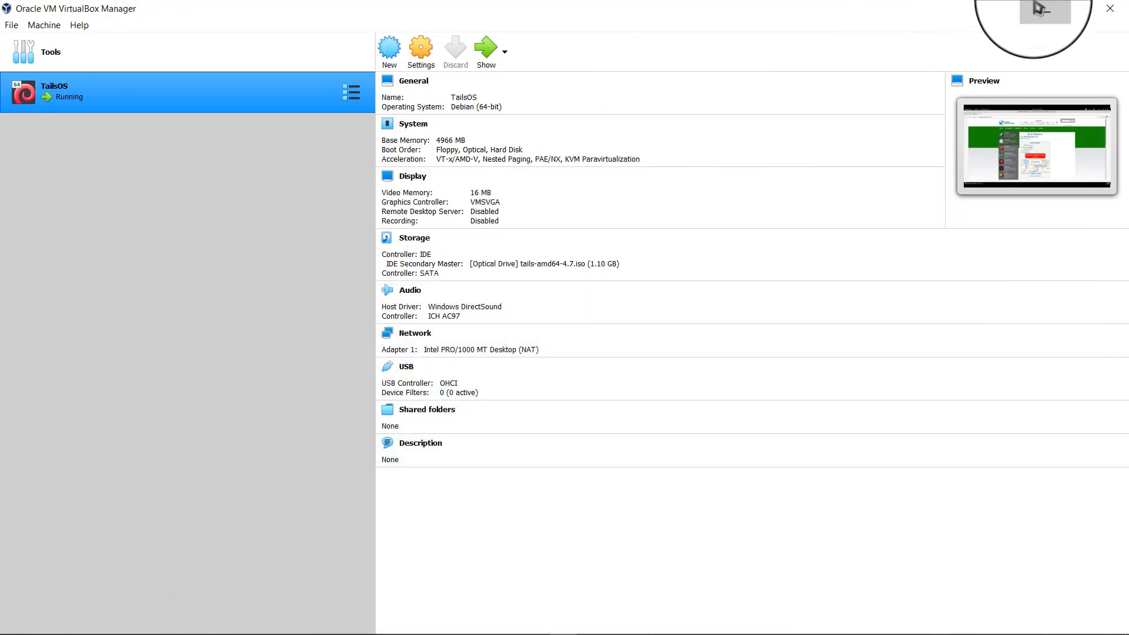
click(1042, 9)
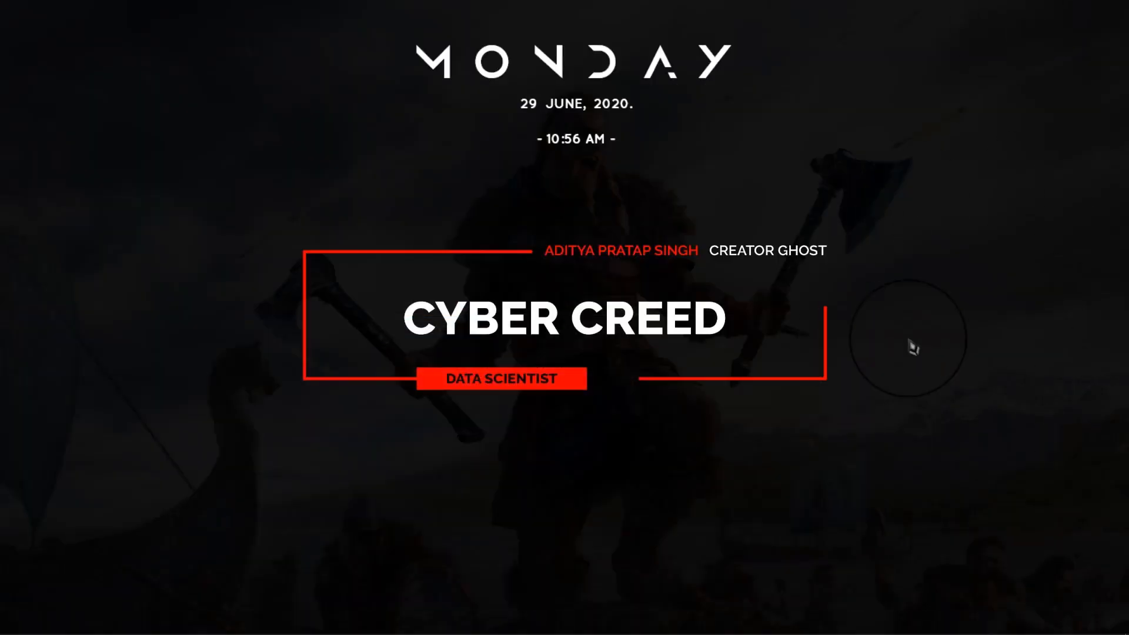